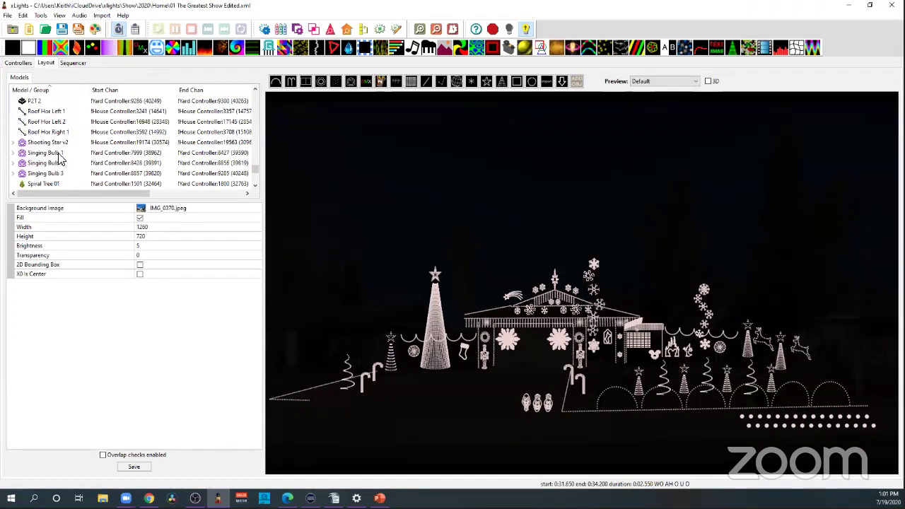
# - View the properties of the Singing Bulb 1 model and the P2T 2 channel block
pyautogui.click(59, 153)
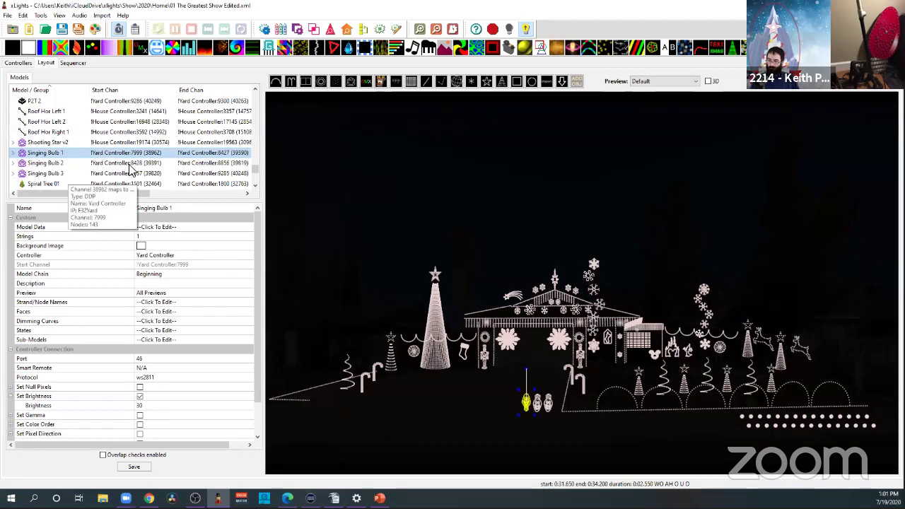
pyautogui.scroll(-1, 119, 176)
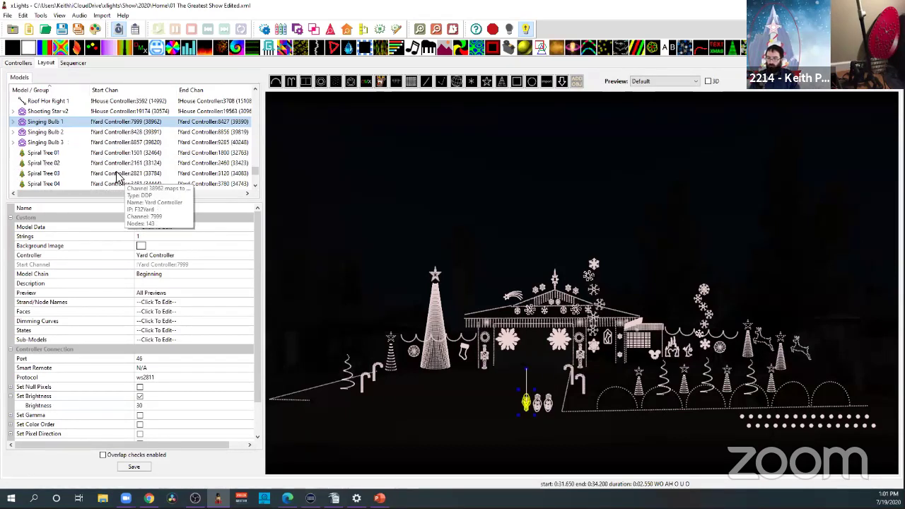
pyautogui.scroll(4, 119, 176)
pyautogui.click(68, 162)
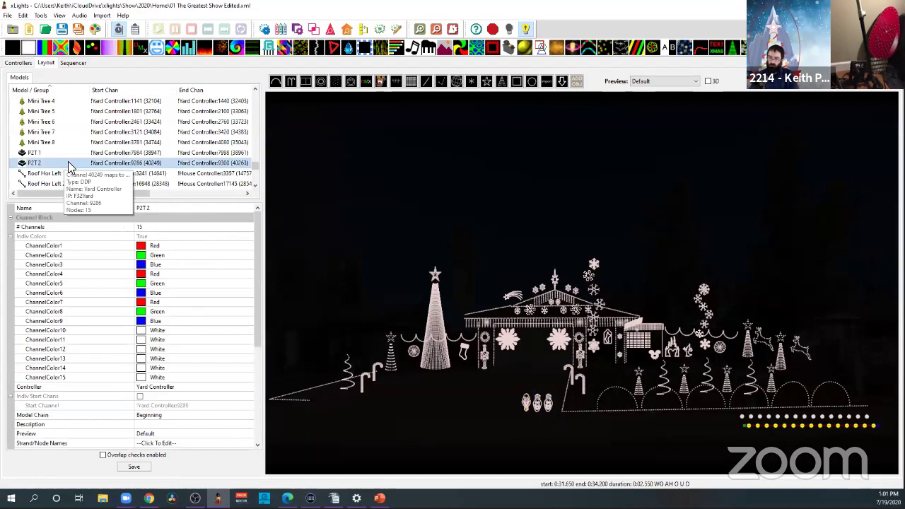
# - Draw a single line model across the empty sky above the house and set its nodes per string to 3
pyautogui.click(426, 81)
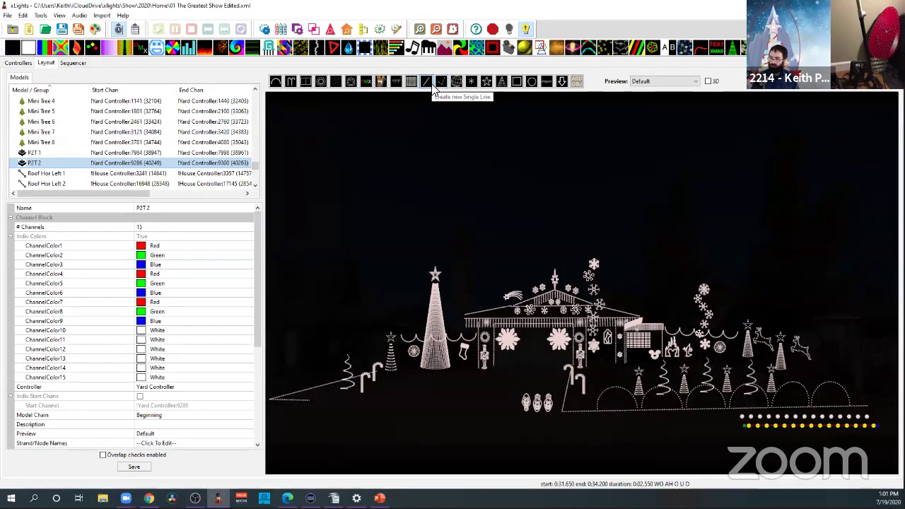
pyautogui.moveTo(351, 200); pyautogui.dragTo(593, 211)
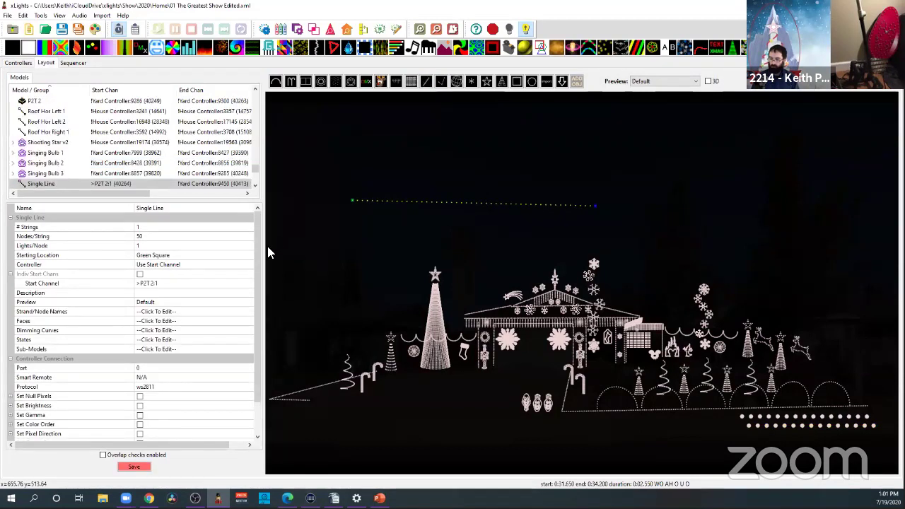
pyautogui.click(161, 237)
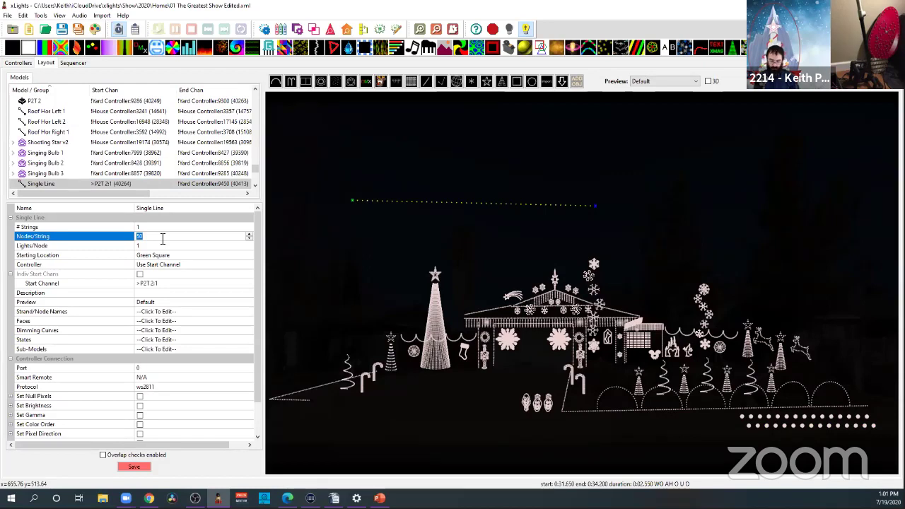
pyautogui.press('Return')
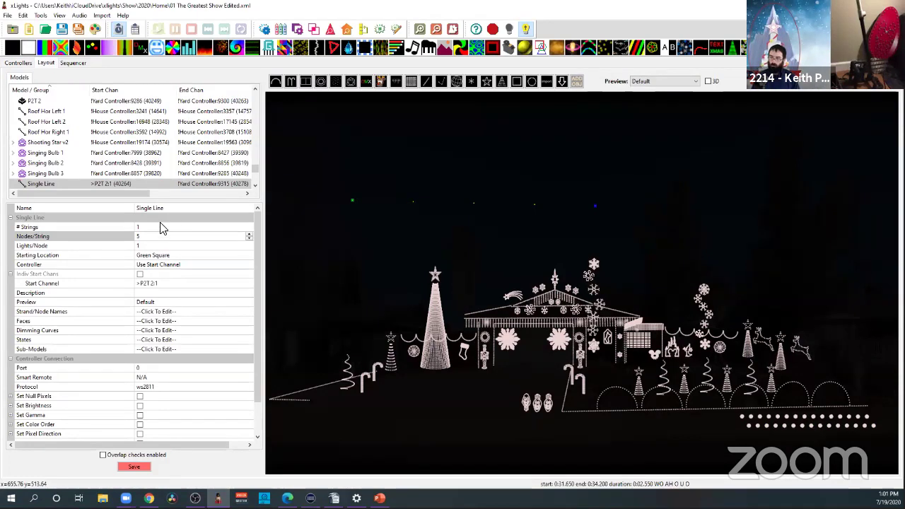
pyautogui.click(136, 238)
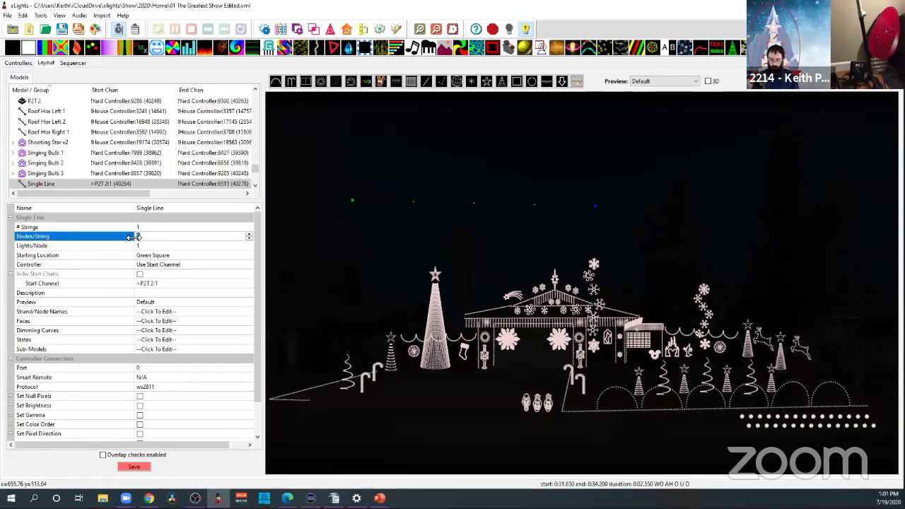
pyautogui.write('3')
pyautogui.press('Return')
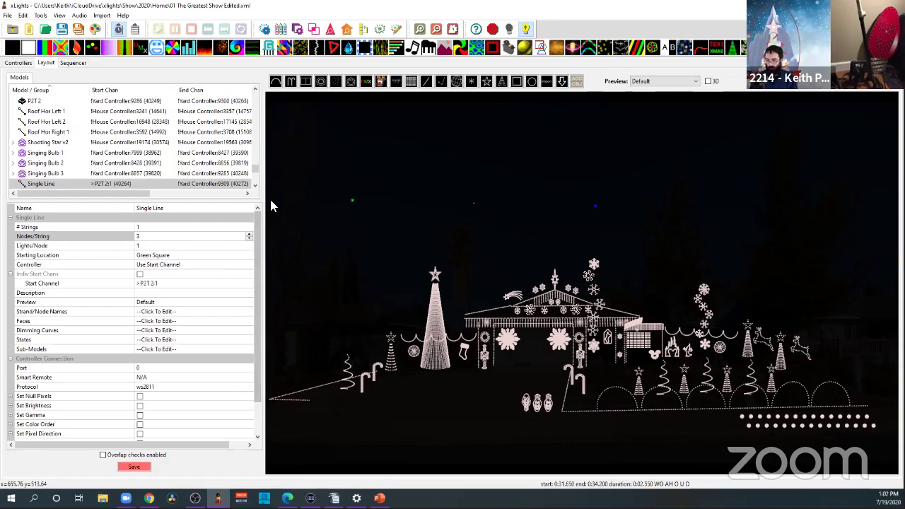
# - Delete the new Single Line model from the layout
pyautogui.rightClick(44, 186)
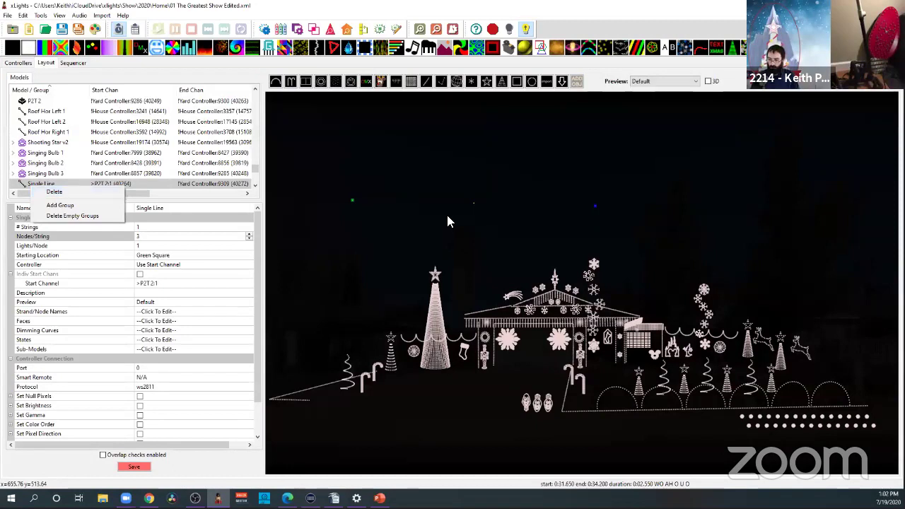
pyautogui.click(369, 206)
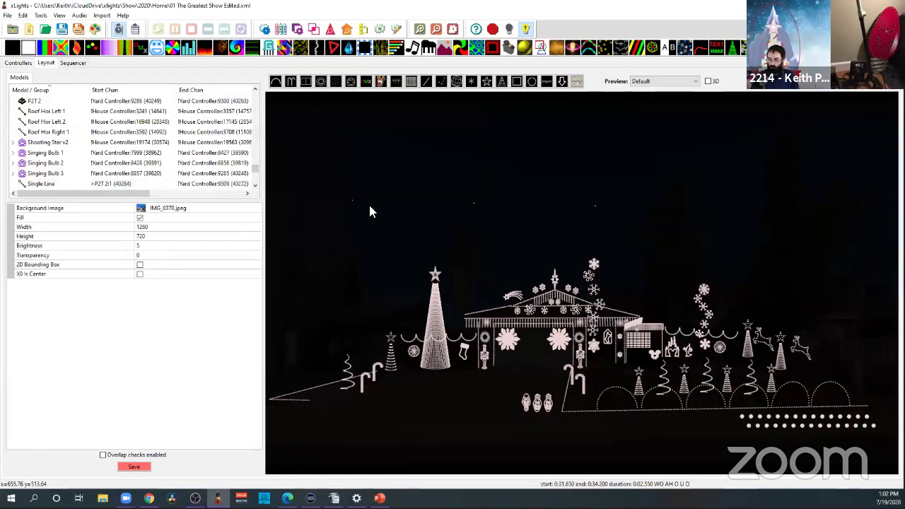
pyautogui.click(45, 184)
pyautogui.rightClick(47, 183)
pyautogui.click(64, 188)
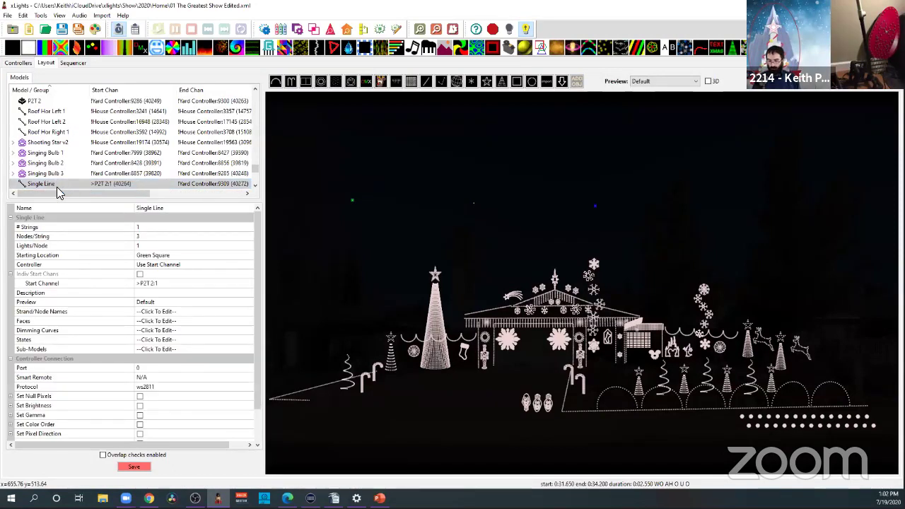
# - Check the P2T 2 model and draw a new channel block in the sky above the house
pyautogui.click(36, 102)
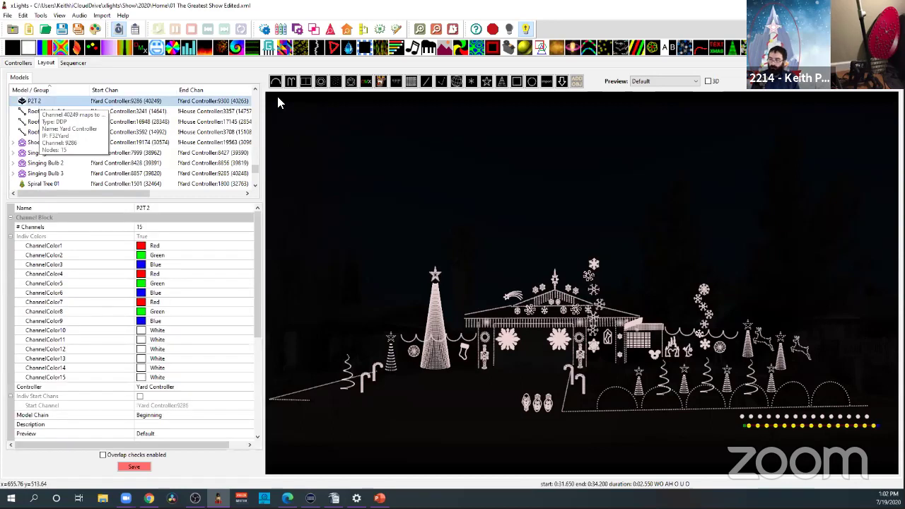
pyautogui.click(305, 82)
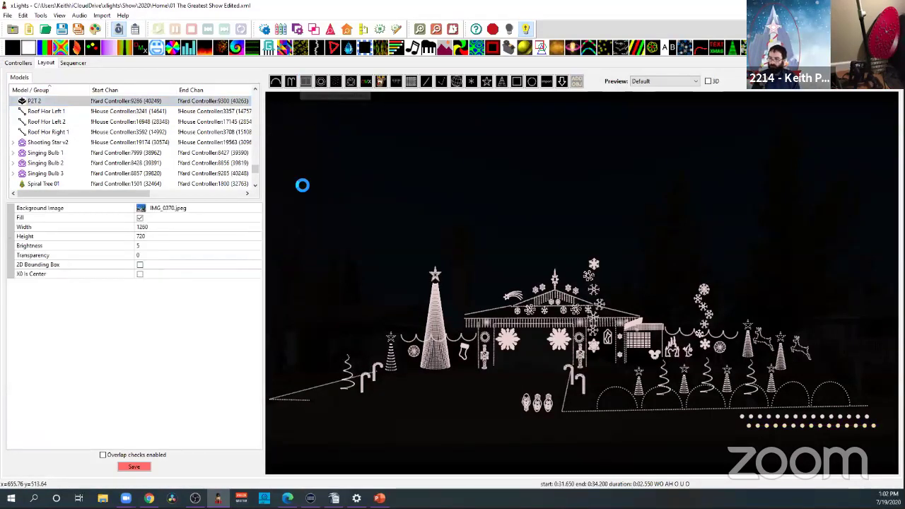
pyautogui.moveTo(304, 183); pyautogui.dragTo(490, 182)
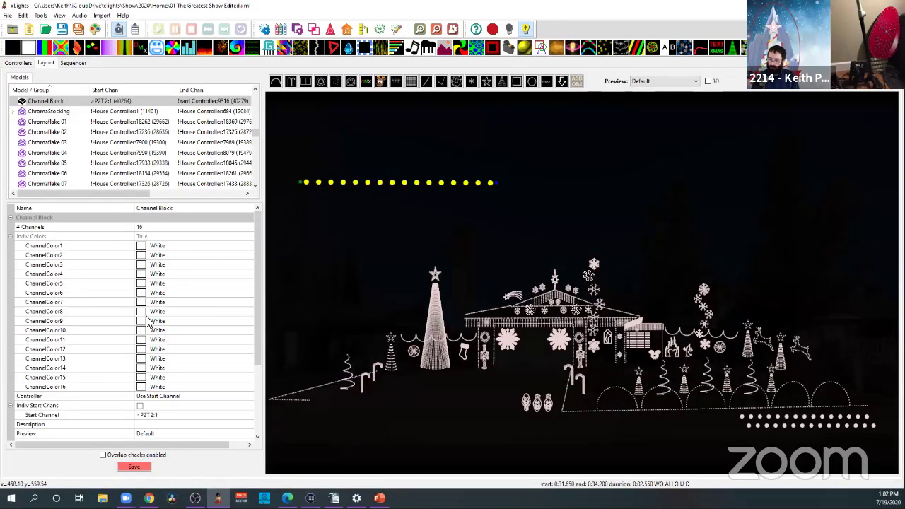
# - Delete the new channel block and display the properties of the P2T 2 model
pyautogui.rightClick(59, 105)
pyautogui.click(61, 108)
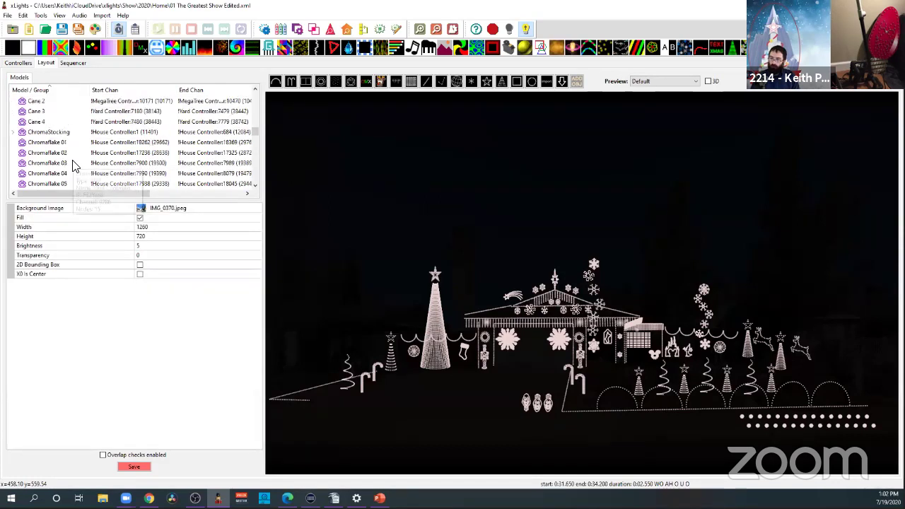
pyautogui.scroll(5, 75, 163)
pyautogui.scroll(-8, 72, 159)
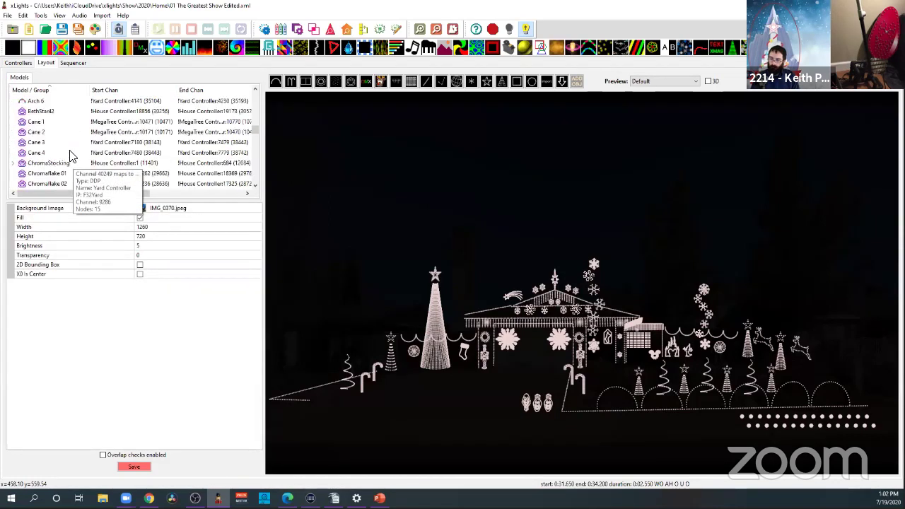
pyautogui.scroll(-10, 71, 155)
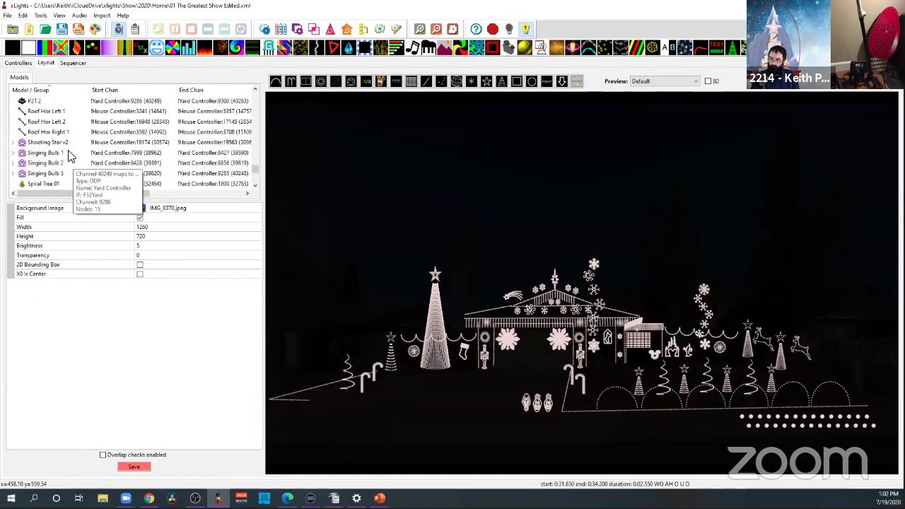
pyautogui.click(44, 132)
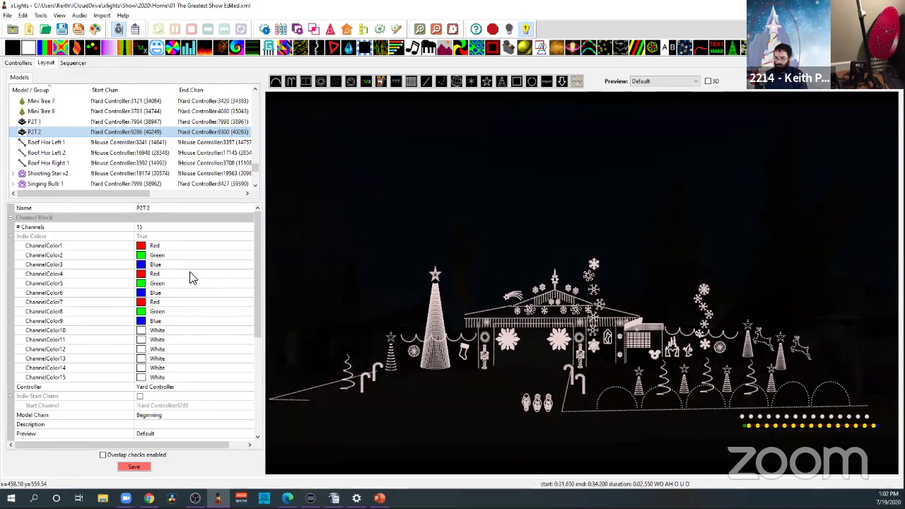
# - Draw a channel block across the sky above the house and set its number of channels to 15
pyautogui.click(306, 81)
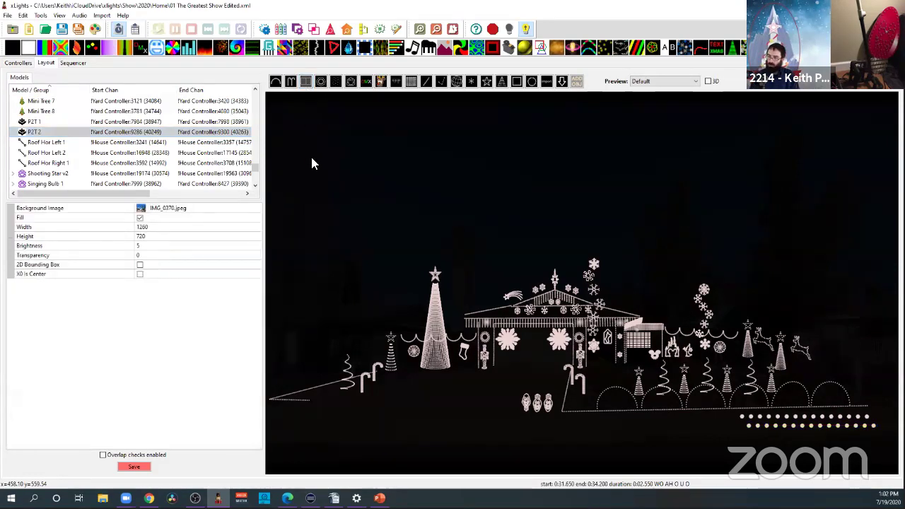
pyautogui.moveTo(311, 157); pyautogui.dragTo(558, 168)
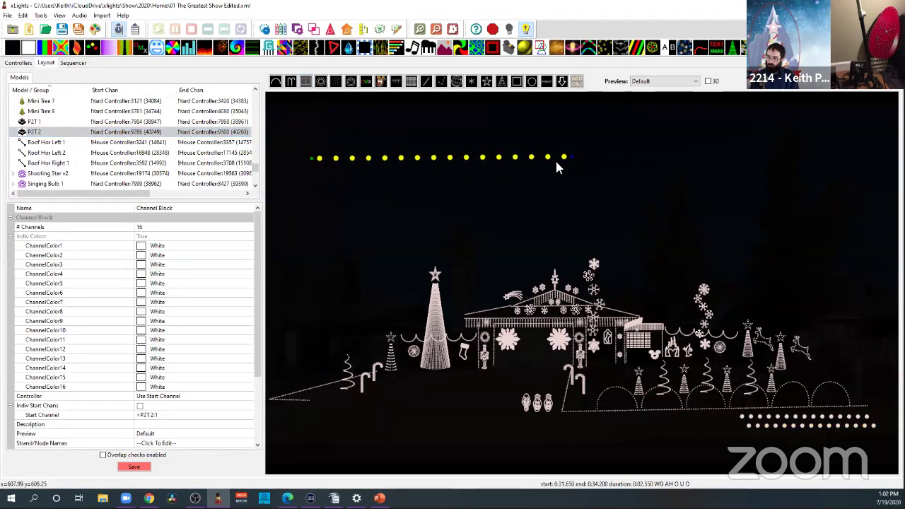
pyautogui.click(156, 227)
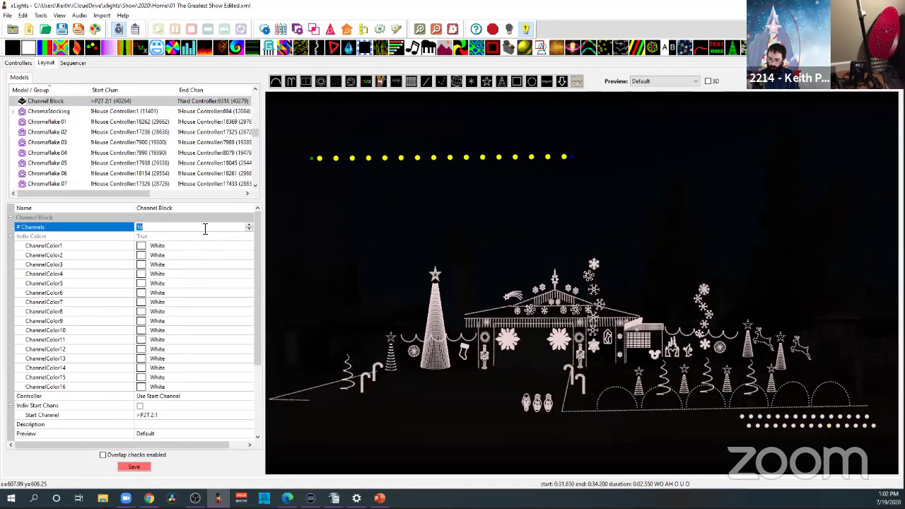
pyautogui.write('15')
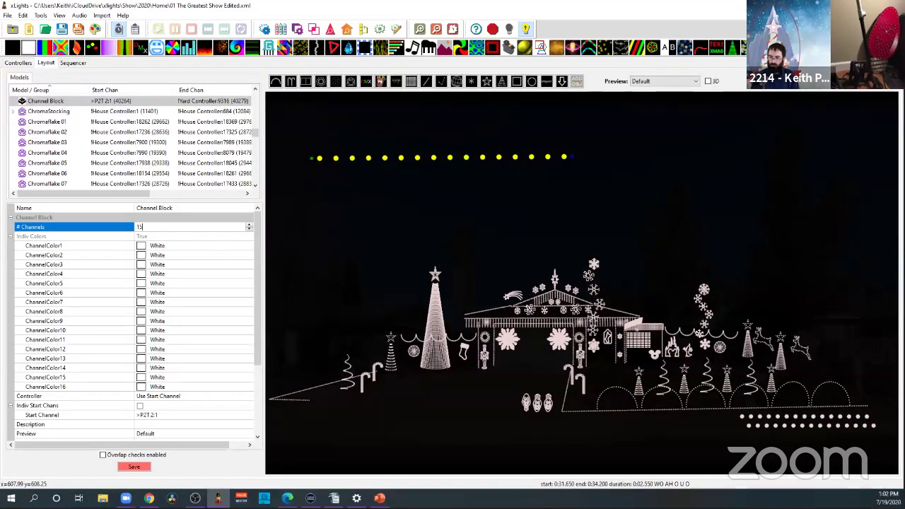
pyautogui.press('Return')
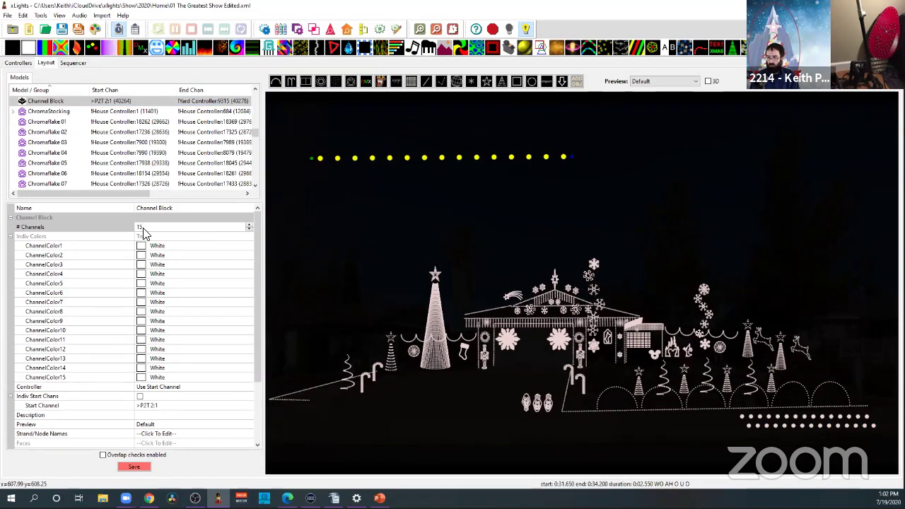
# - Set the new channel block's ChannelColor1 to red and ChannelColor2 to green, leaving the ChannelColor3 choice cancelled
pyautogui.click(141, 246)
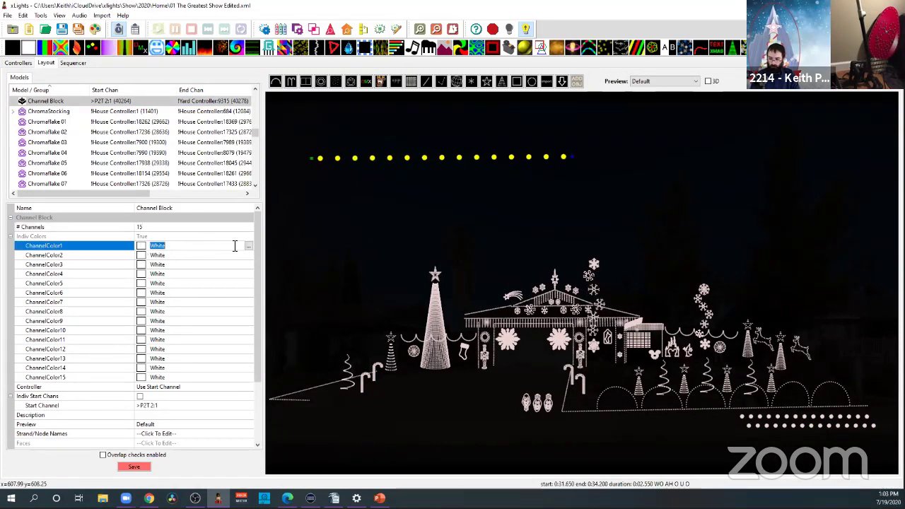
pyautogui.click(248, 246)
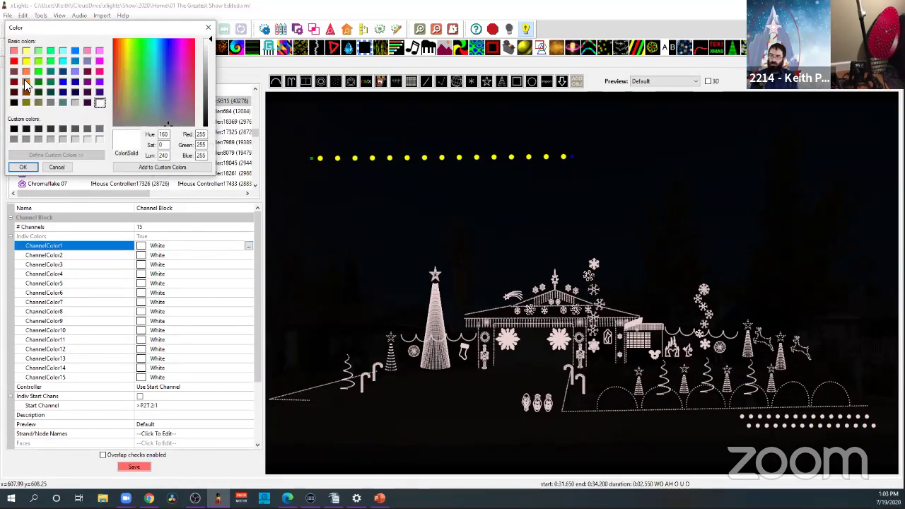
pyautogui.click(13, 61)
pyautogui.click(23, 167)
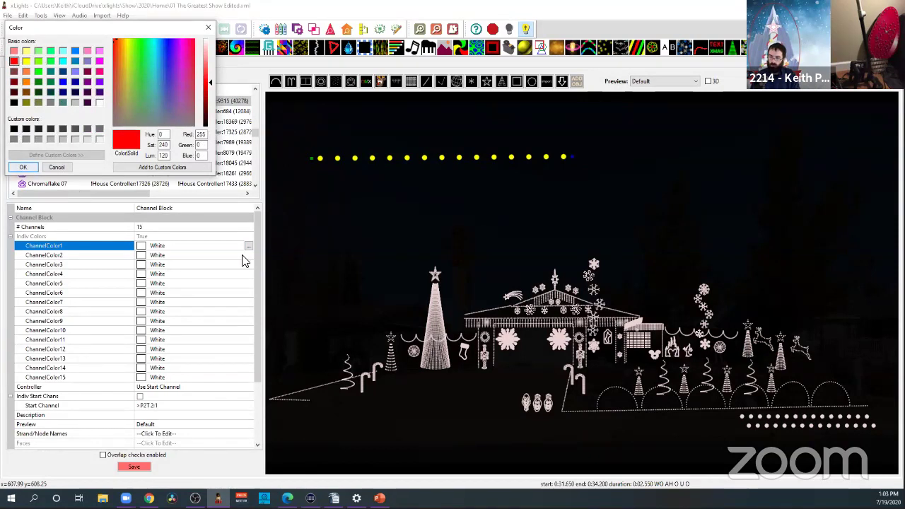
pyautogui.click(248, 254)
pyautogui.click(249, 255)
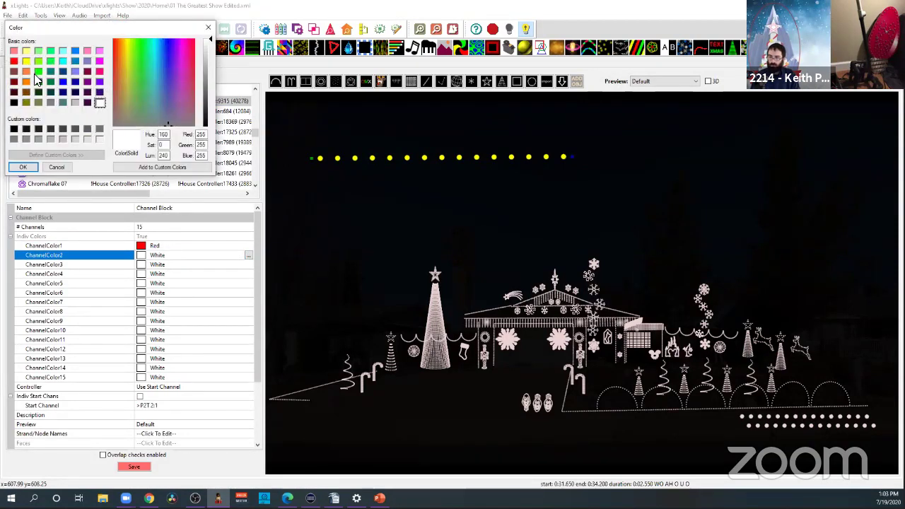
pyautogui.click(38, 71)
pyautogui.click(23, 168)
pyautogui.click(248, 265)
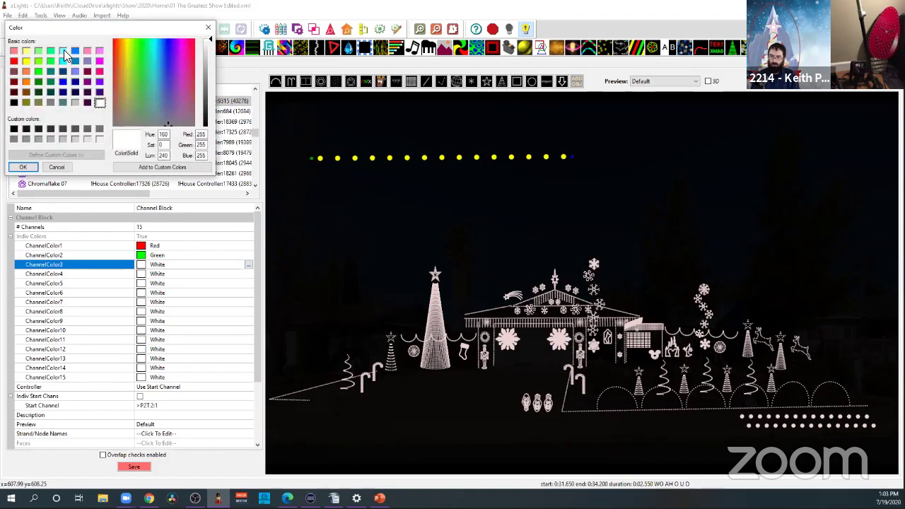
pyautogui.click(57, 167)
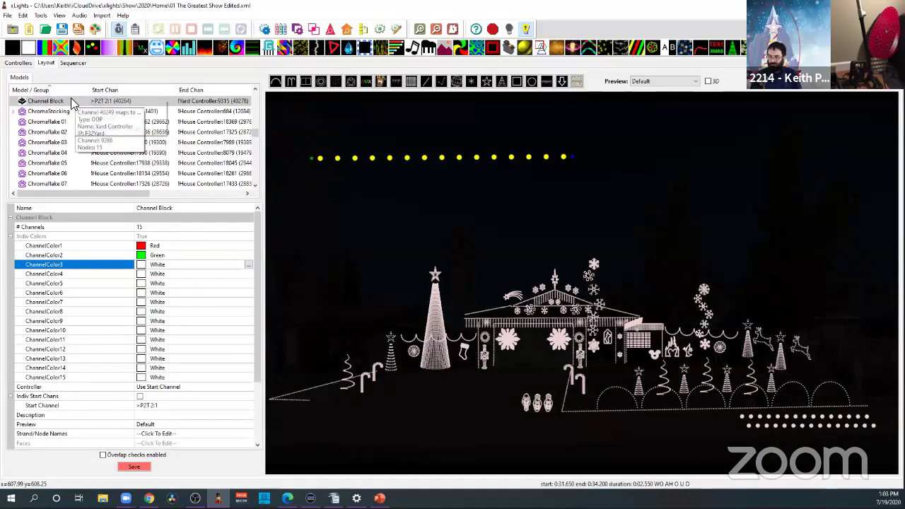
# - Remove the 15-channel demo block from the layout and return to the P2T 2 model's properties
pyautogui.keyDown('ctrl'); pyautogui.click(100, 110); pyautogui.keyUp('ctrl')
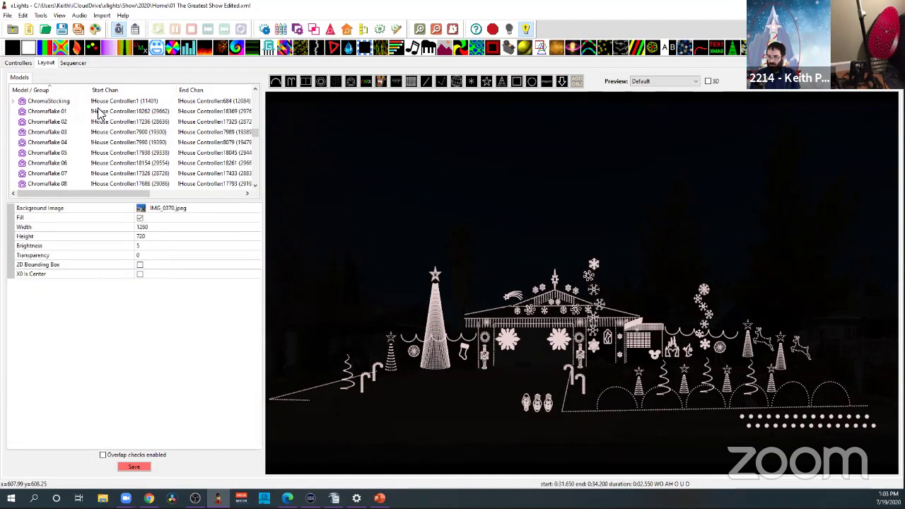
pyautogui.scroll(5, 85, 135)
pyautogui.scroll(-10, 80, 140)
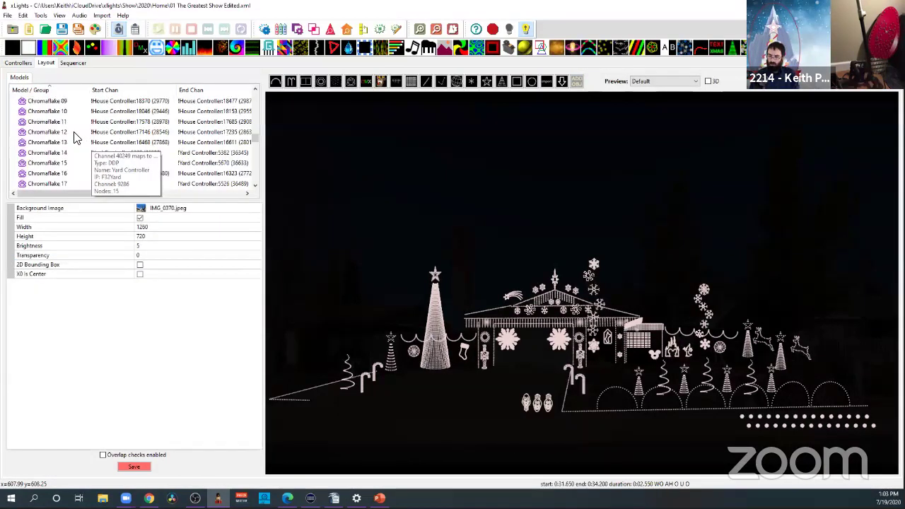
pyautogui.scroll(-10, 56, 149)
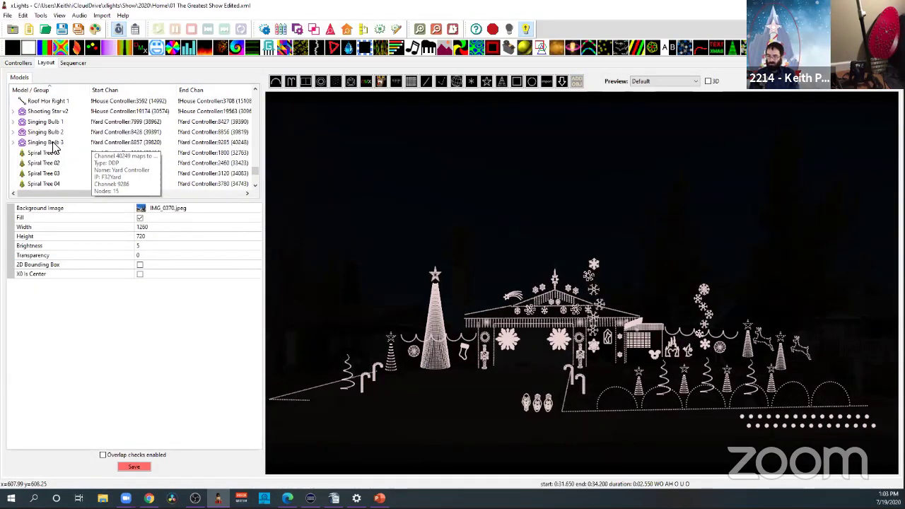
pyautogui.scroll(4, 53, 157)
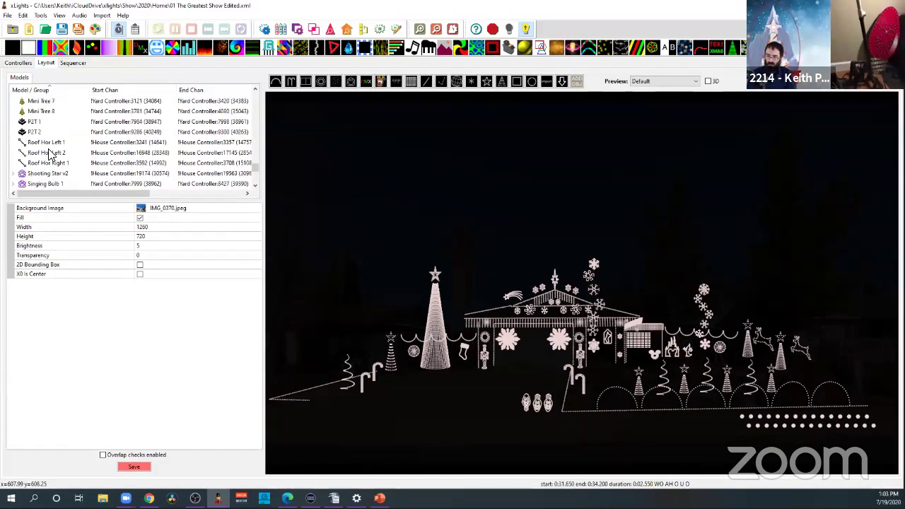
pyautogui.click(49, 133)
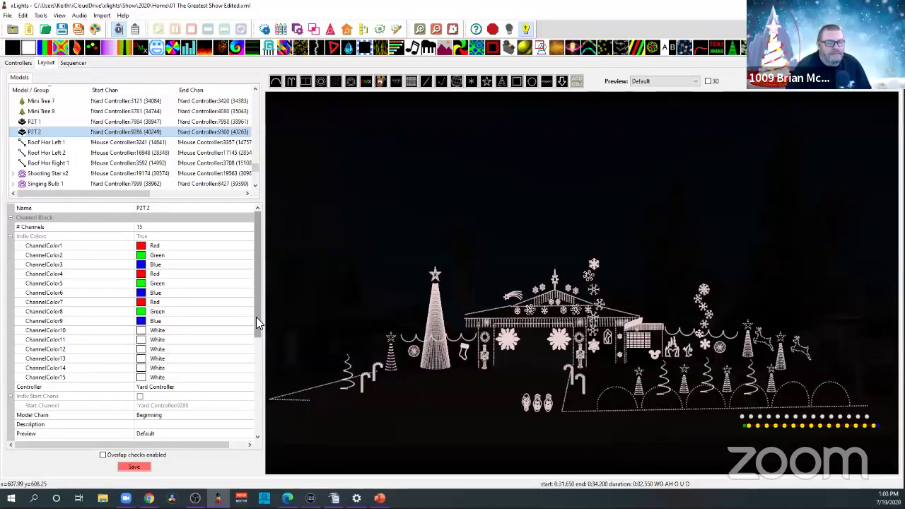
# - Save the layout
pyautogui.click(133, 467)
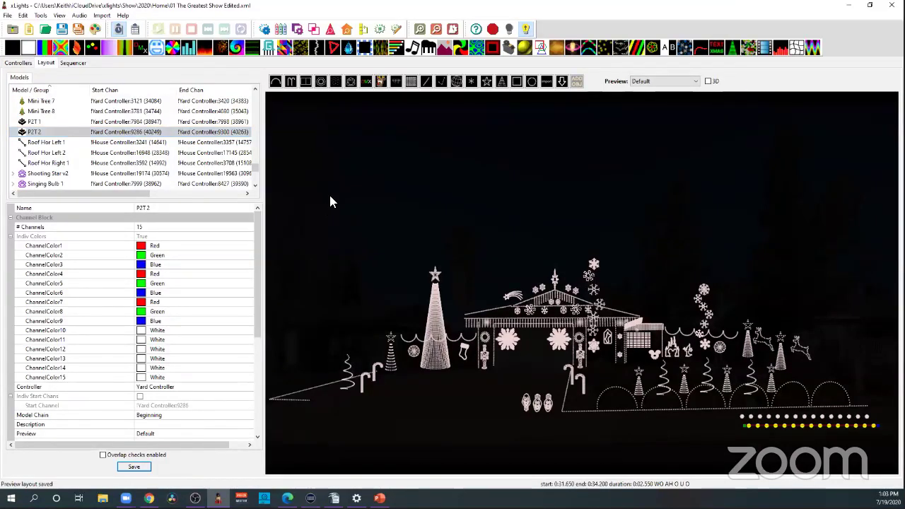
# - Draw a channel block across the sky above the house and set its number of channels to 9
pyautogui.click(288, 82)
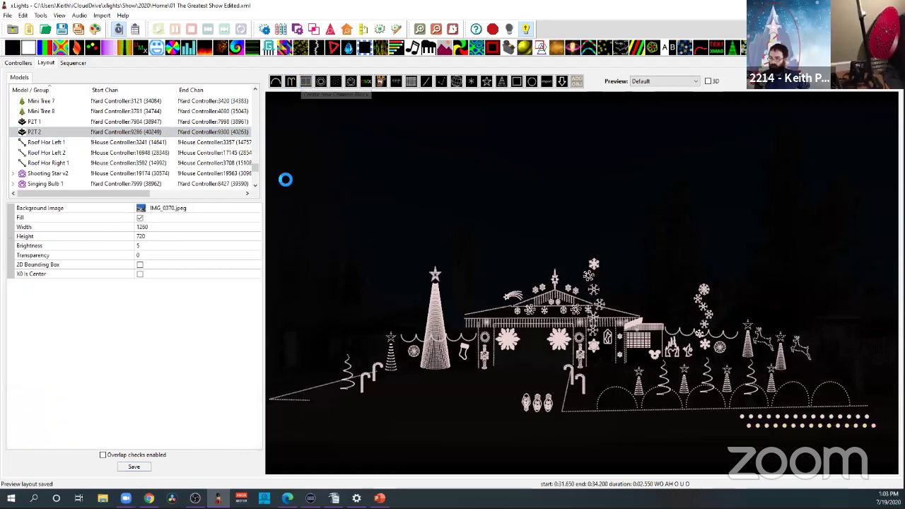
pyautogui.moveTo(283, 177); pyautogui.dragTo(543, 179)
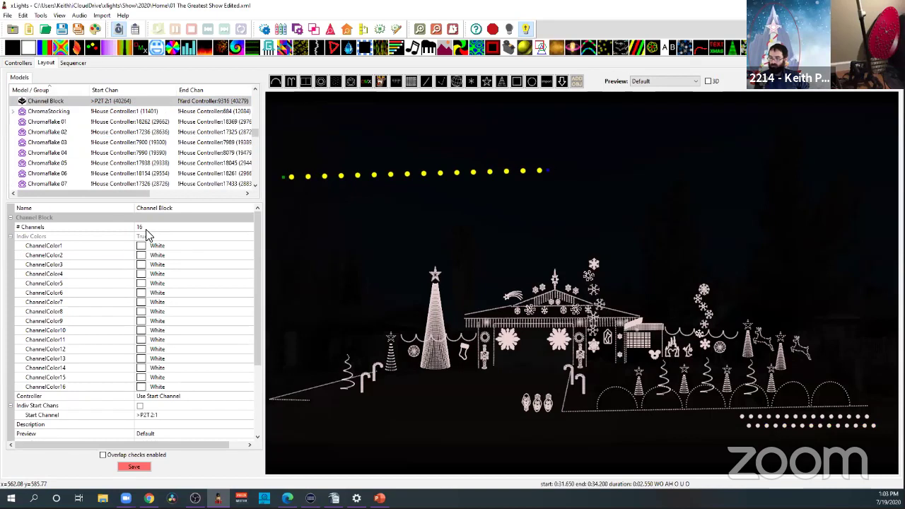
pyautogui.click(147, 227)
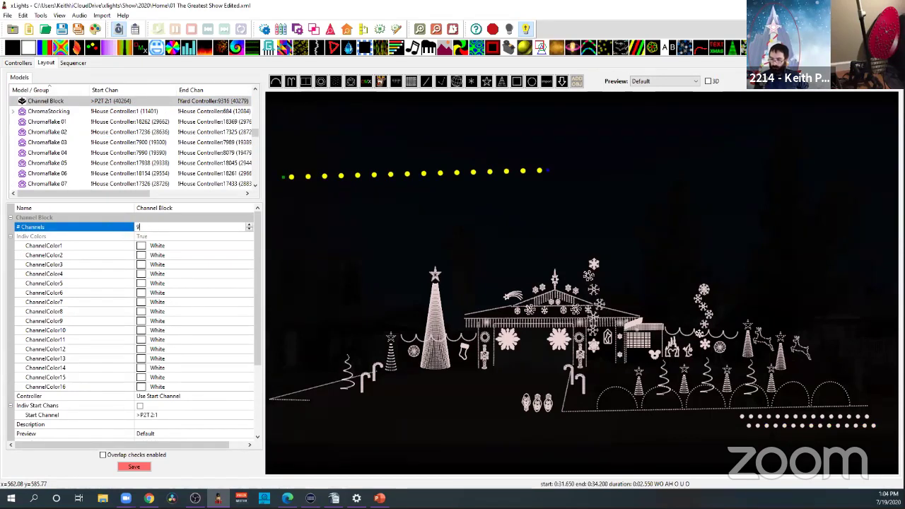
pyautogui.press('Return')
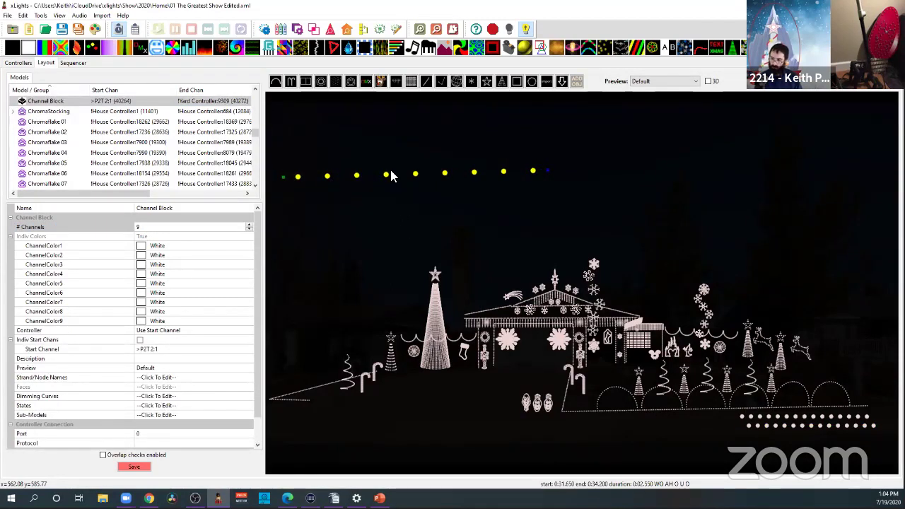
# - Delete the nine-channel demo block from the layout and return to the P2T 2 model's properties
pyautogui.moveTo(376, 176); pyautogui.dragTo(376, 183)
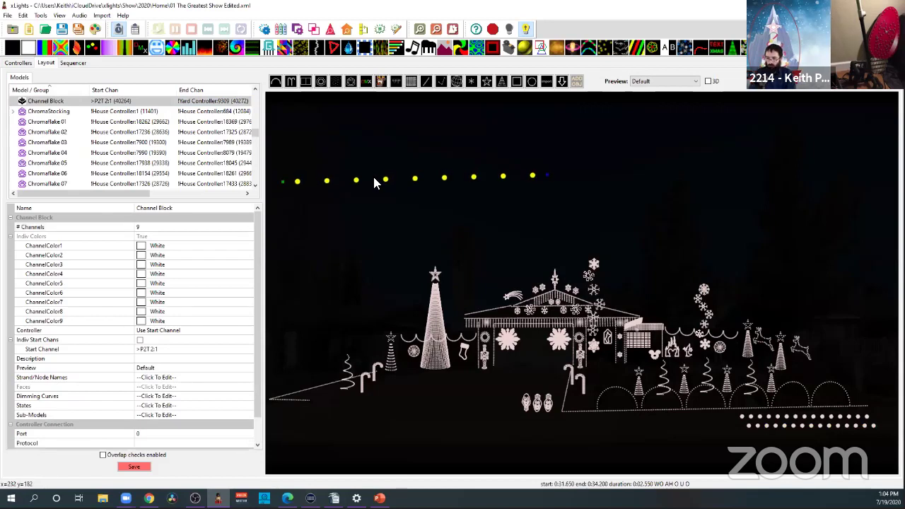
pyautogui.press('Delete')
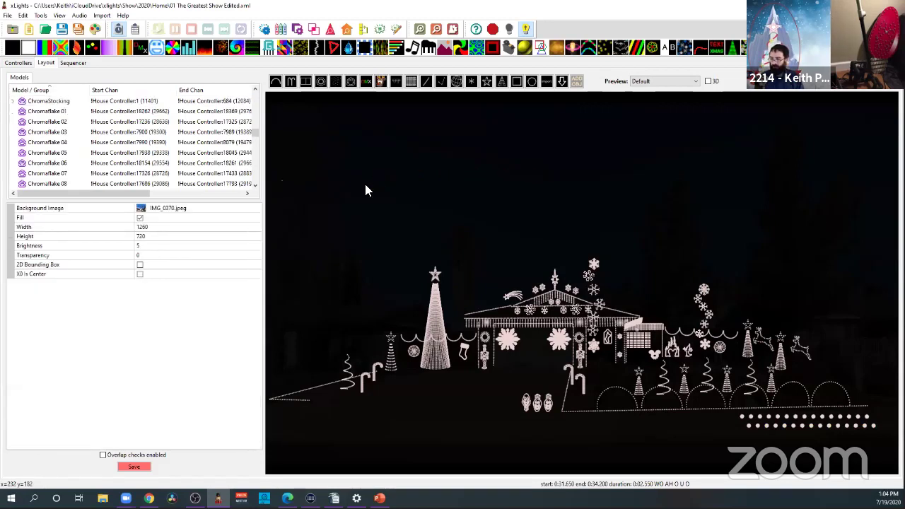
pyautogui.click(563, 82)
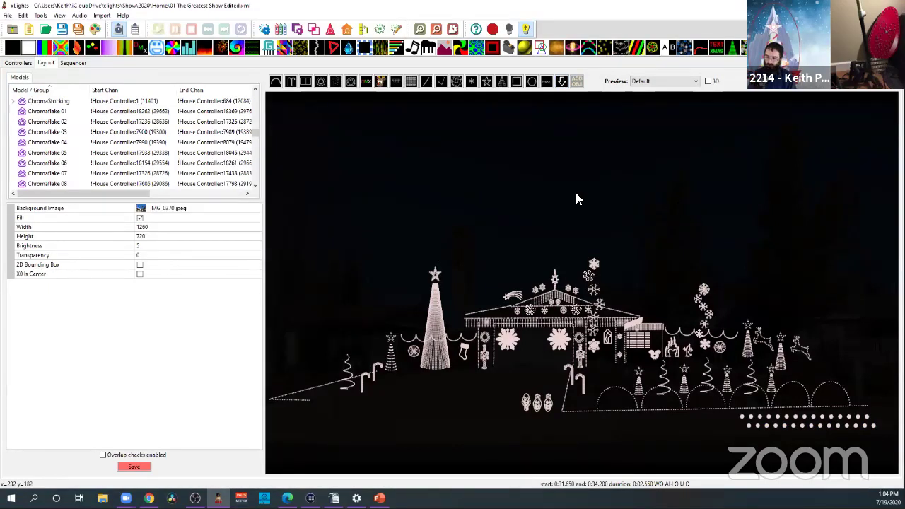
pyautogui.scroll(-6, 83, 126)
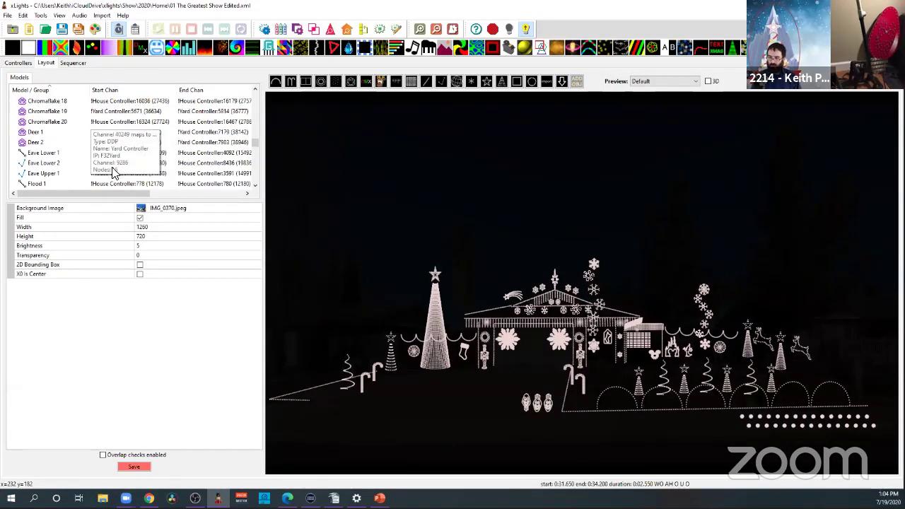
pyautogui.scroll(10, 71, 159)
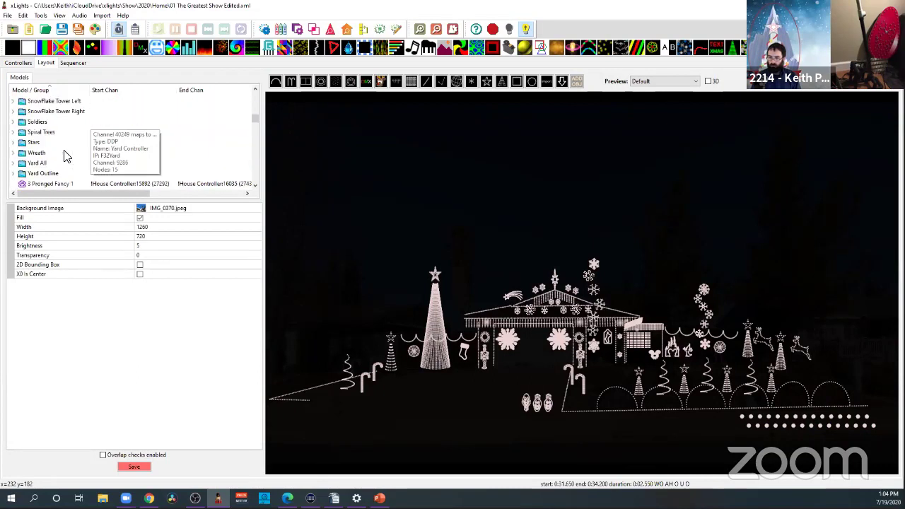
pyautogui.scroll(-10, 64, 157)
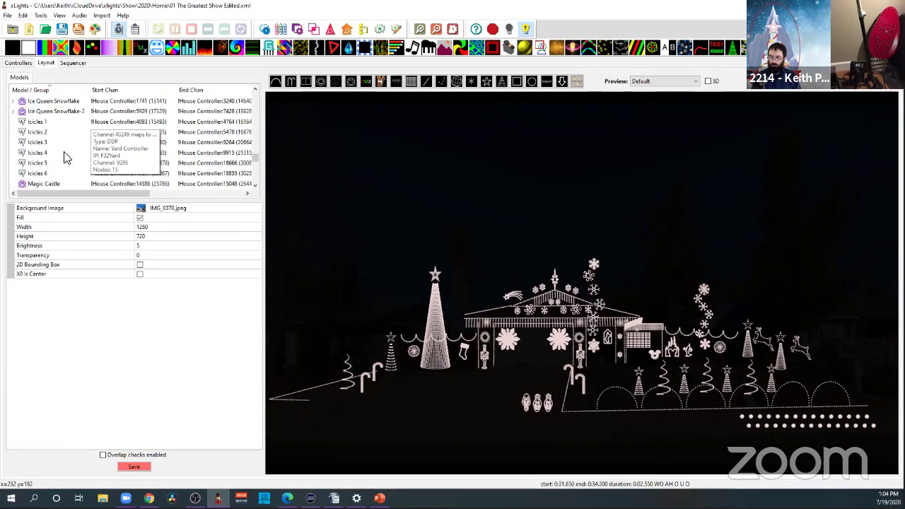
pyautogui.scroll(-5, 64, 157)
pyautogui.click(57, 132)
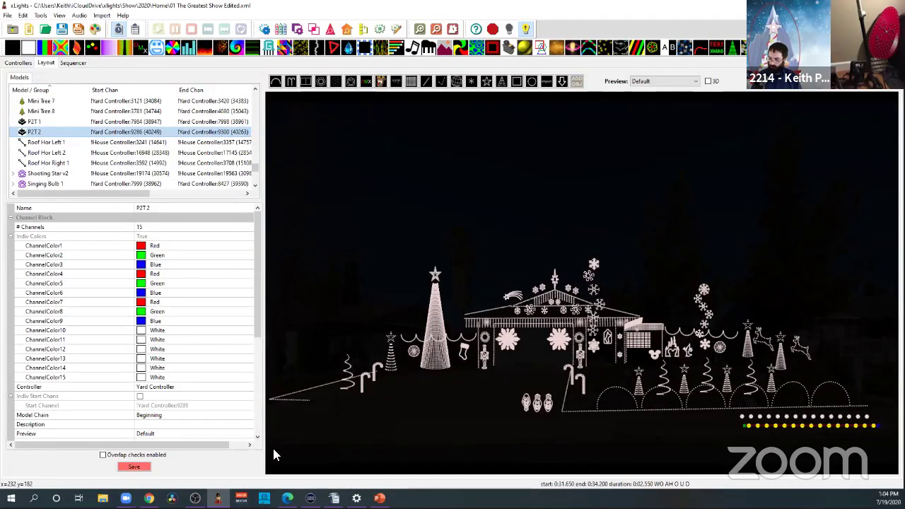
# - Switch to the sequence, expand the ENSEMBLE timing track's word and phoneme layers, and select the Singing Bulb 1 row
pyautogui.click(73, 64)
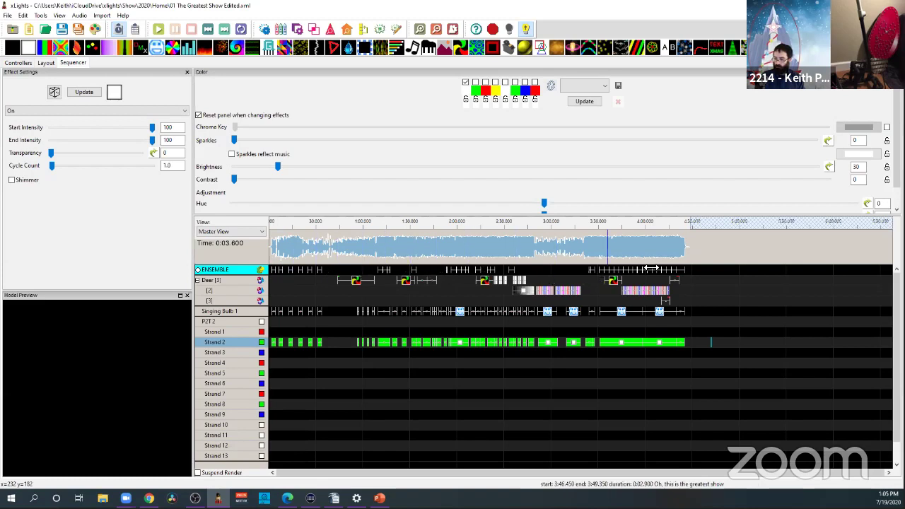
pyautogui.doubleClick(234, 272)
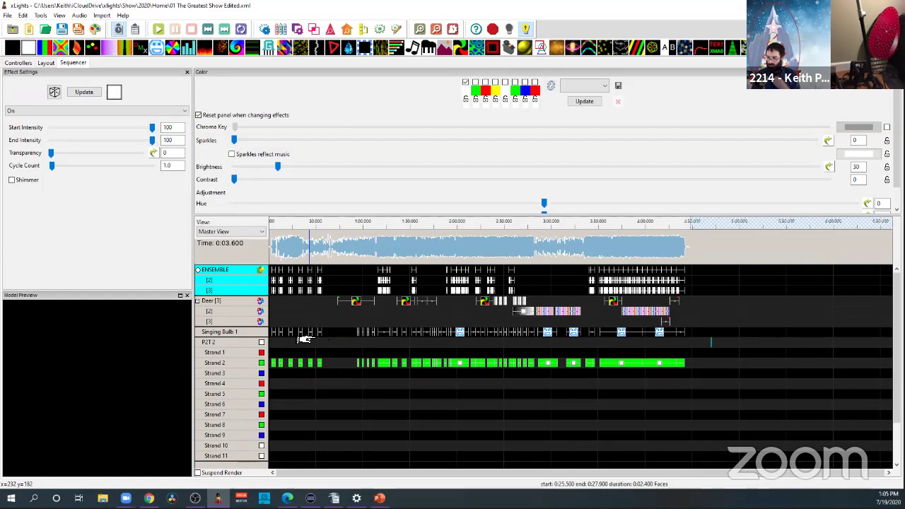
pyautogui.click(229, 333)
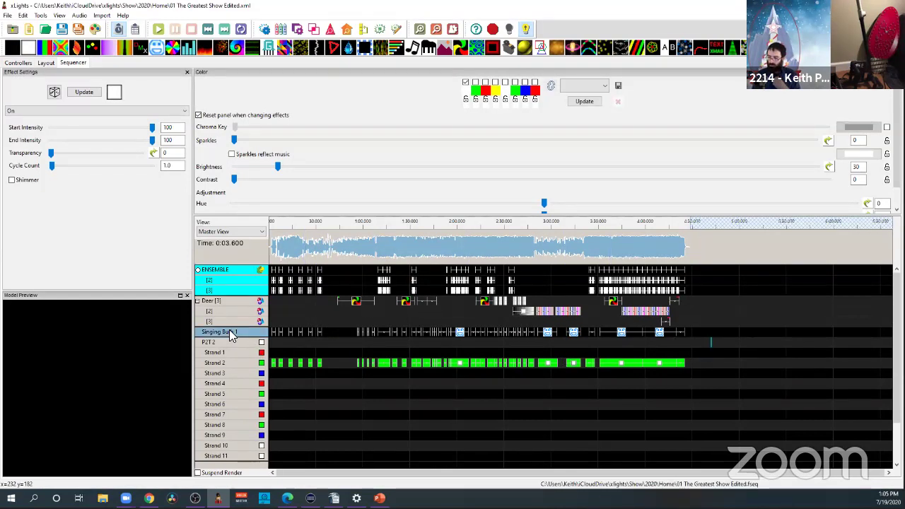
# - Render all effects in the sequence and preview the Faces effect on Singing Bulb 1 near the 2:00 mark
pyautogui.click(337, 33)
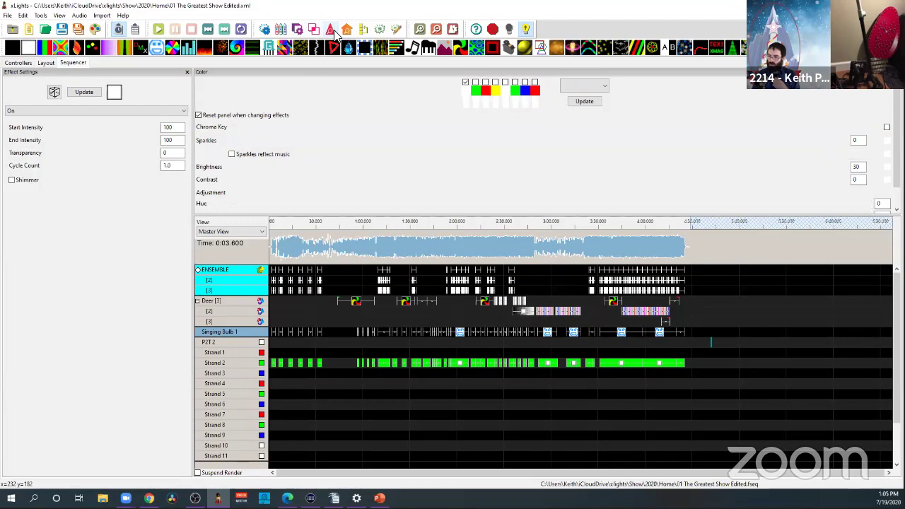
pyautogui.click(332, 33)
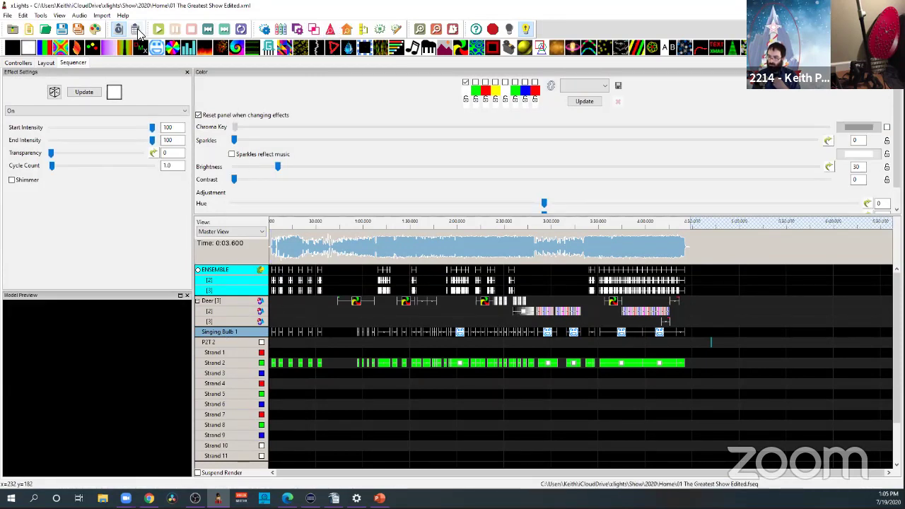
pyautogui.click(83, 30)
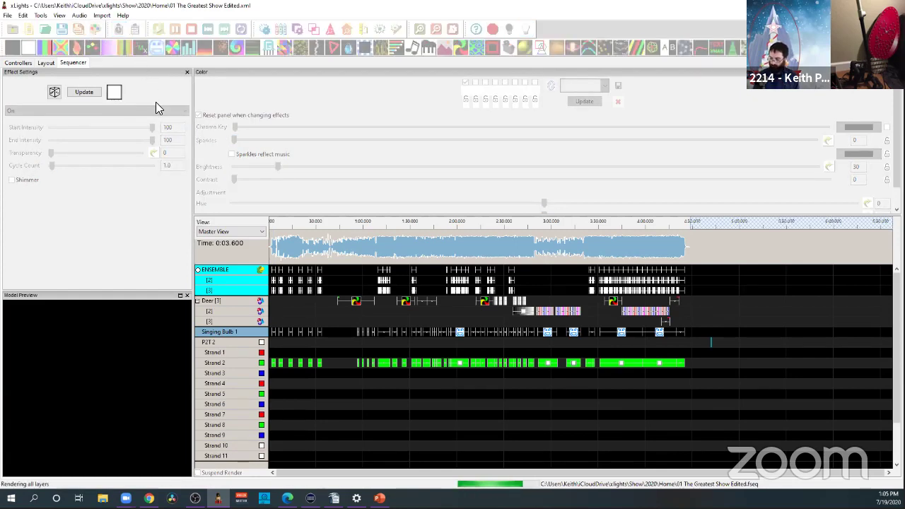
pyautogui.click(459, 335)
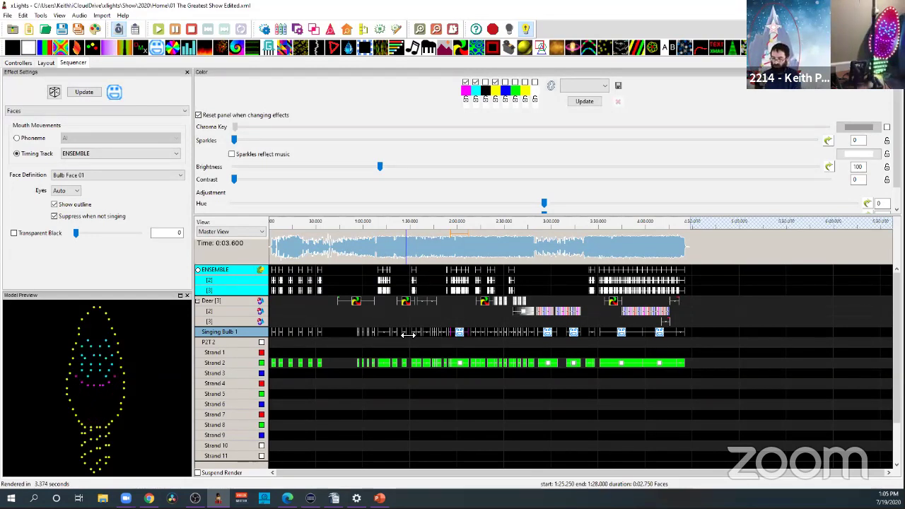
# - Collapse and re-expand the P2T 2 model to examine its individual strand rows and their channel colors
pyautogui.click(668, 343)
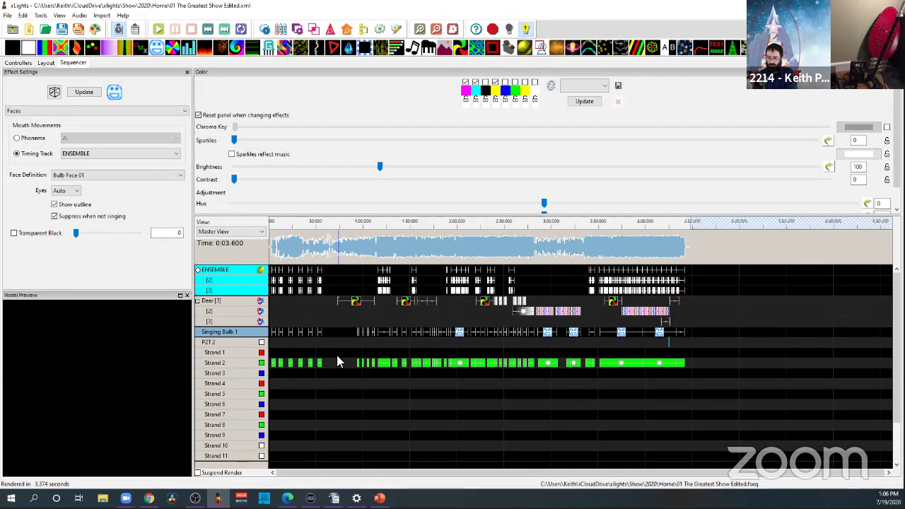
pyautogui.click(212, 343)
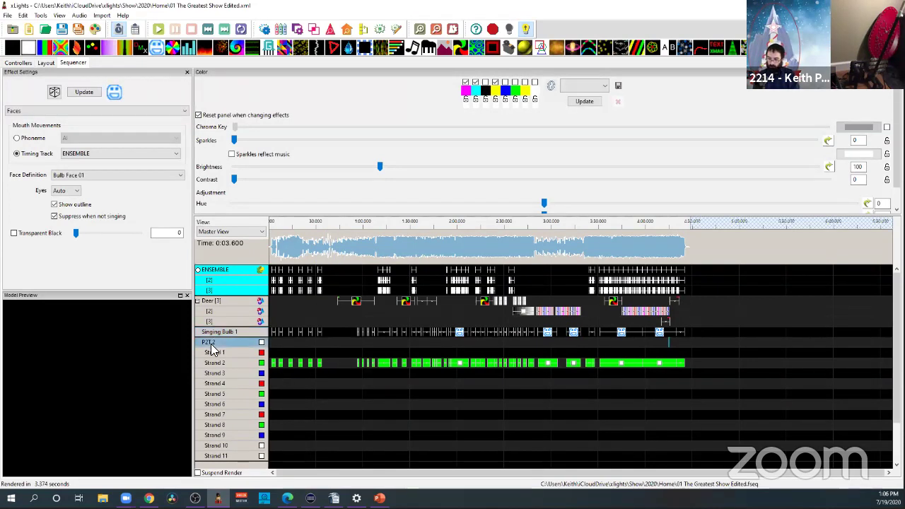
pyautogui.doubleClick(207, 345)
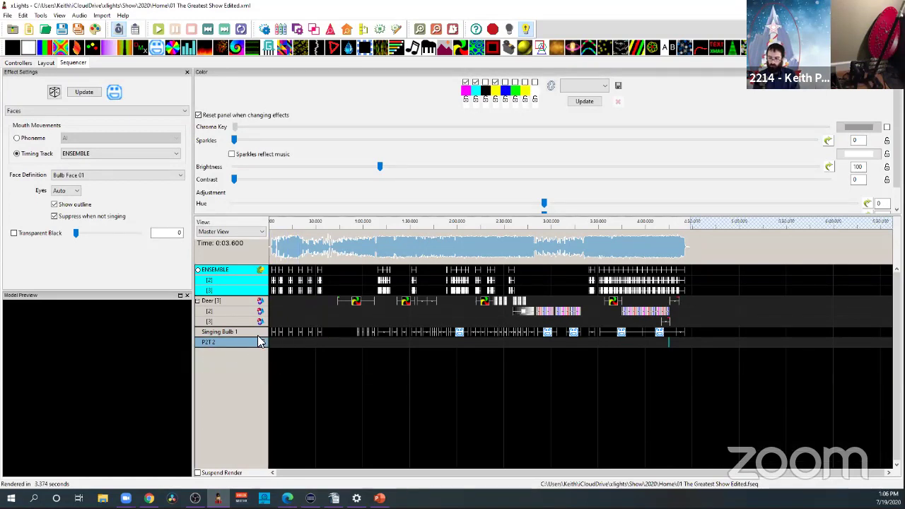
pyautogui.doubleClick(220, 343)
pyautogui.scroll(-2, 224, 389)
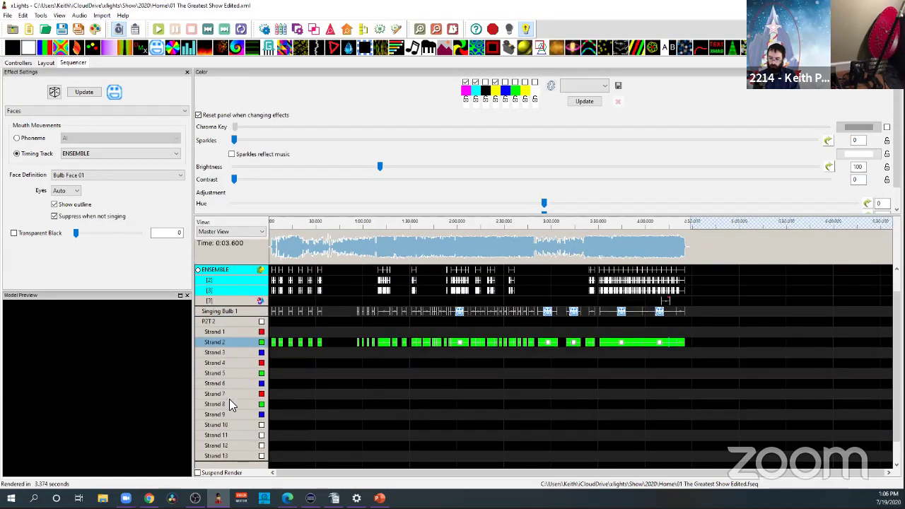
pyautogui.scroll(2, 246, 427)
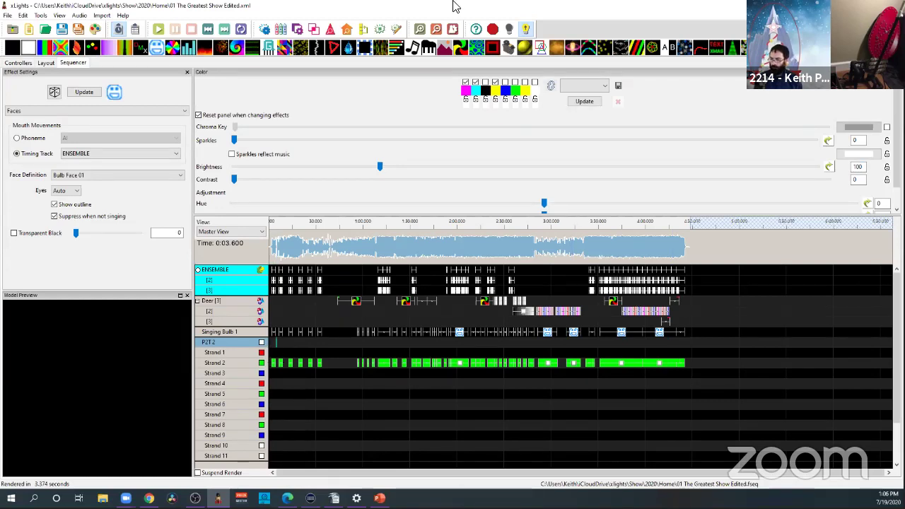
# - Try an On effect on the P2T 2 model row from 0:00.100 to 4:49.200, and delete it
pyautogui.click(25, 44)
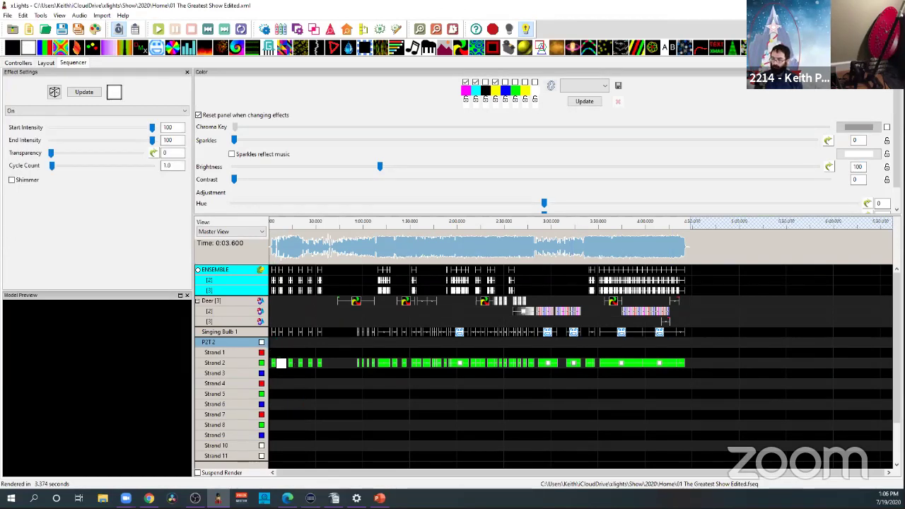
pyautogui.moveTo(271, 343)
pyautogui.mouseDown()
pyautogui.moveTo(733, 343)
pyautogui.moveTo(723, 343)
pyautogui.mouseUp()
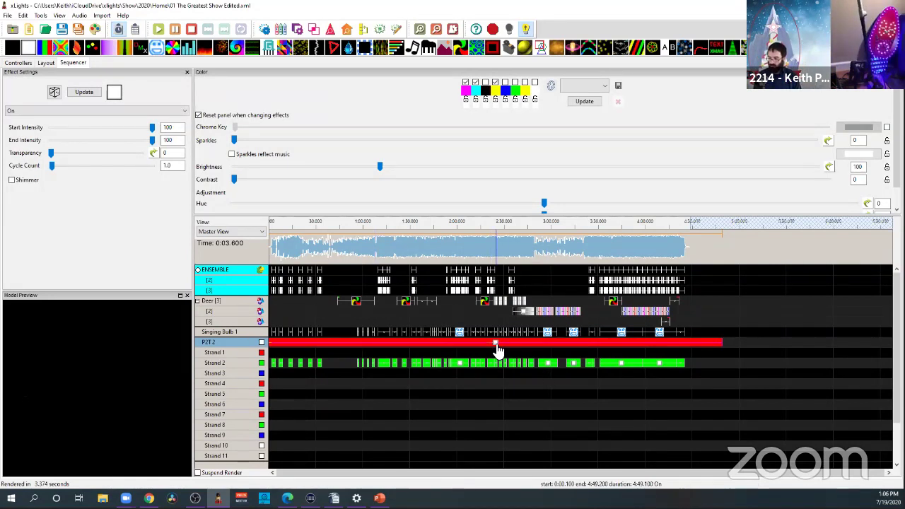
pyautogui.press('Delete')
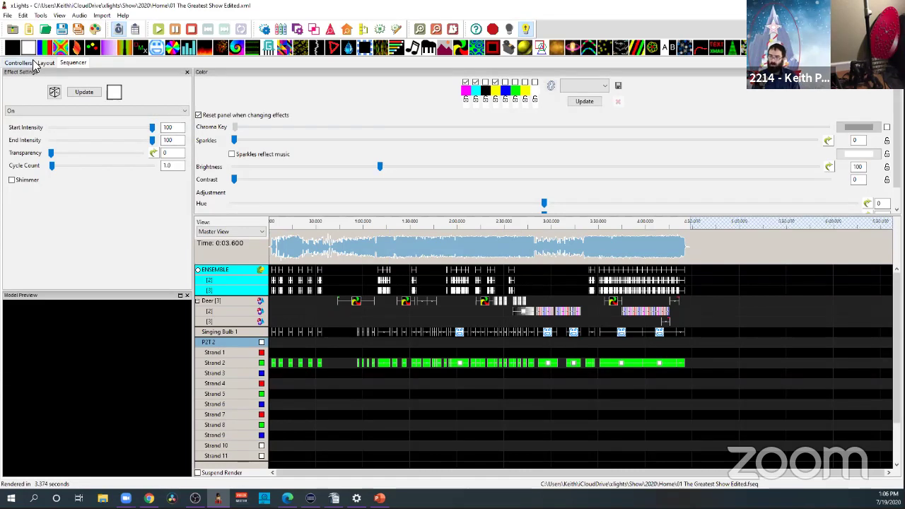
# - Try an On effect on P2T 2's blue Strand 3 from 0:09.700 to 2:41.400, and delete it
pyautogui.moveTo(31, 53); pyautogui.dragTo(272, 378)
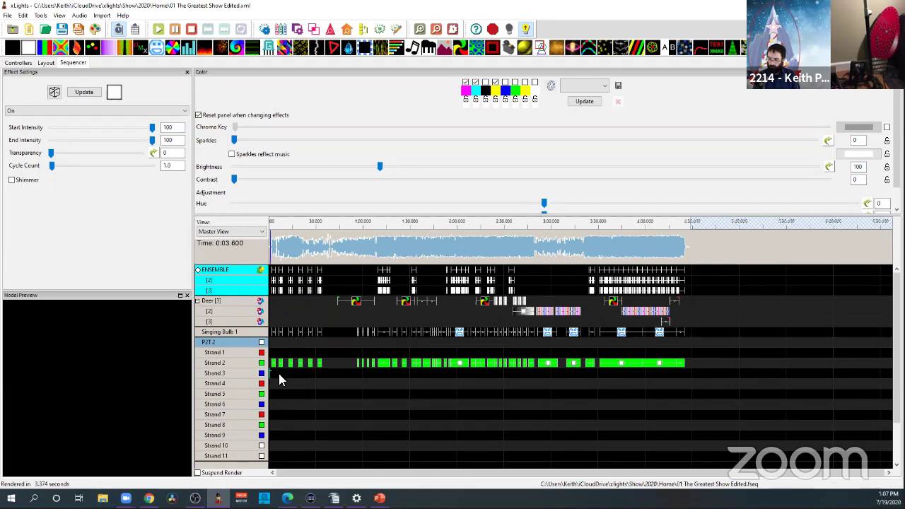
pyautogui.moveTo(115, 97); pyautogui.dragTo(521, 375)
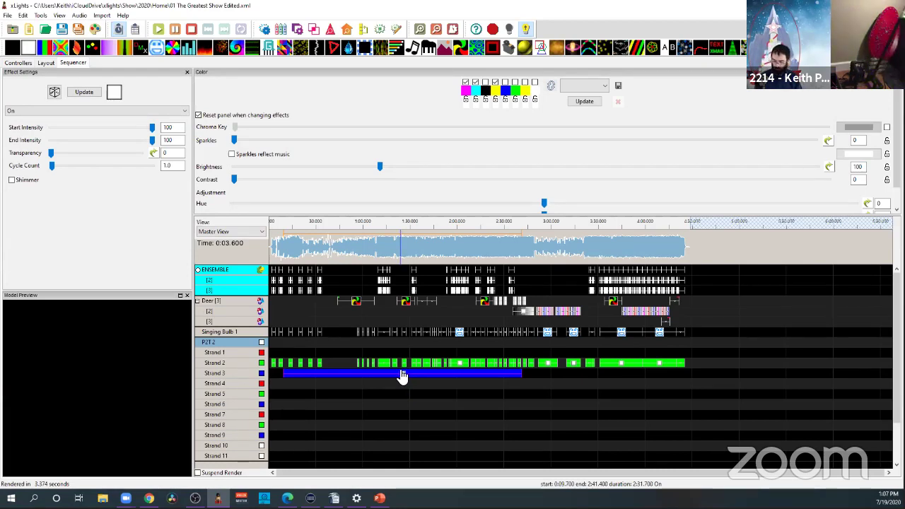
pyautogui.press('Delete')
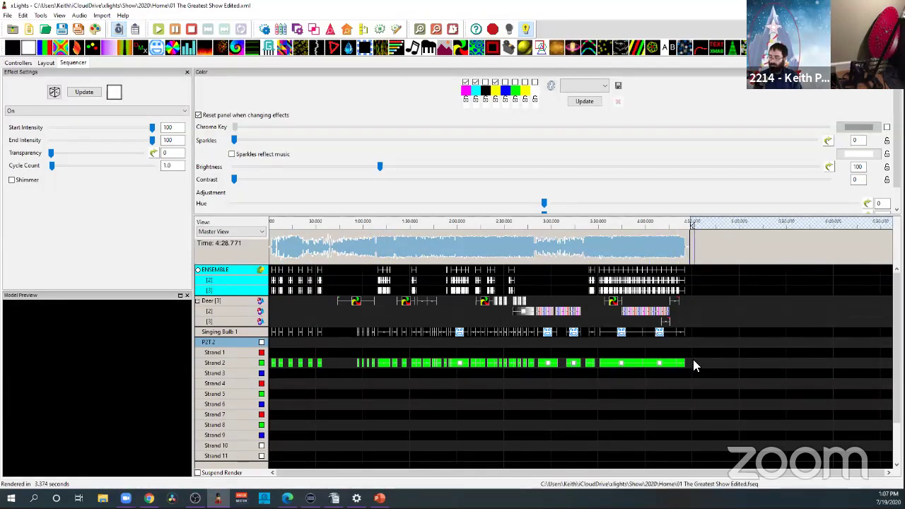
# - Delete all the On effects from Strand 2 of P2T 2 and stop the playback
pyautogui.click(219, 363)
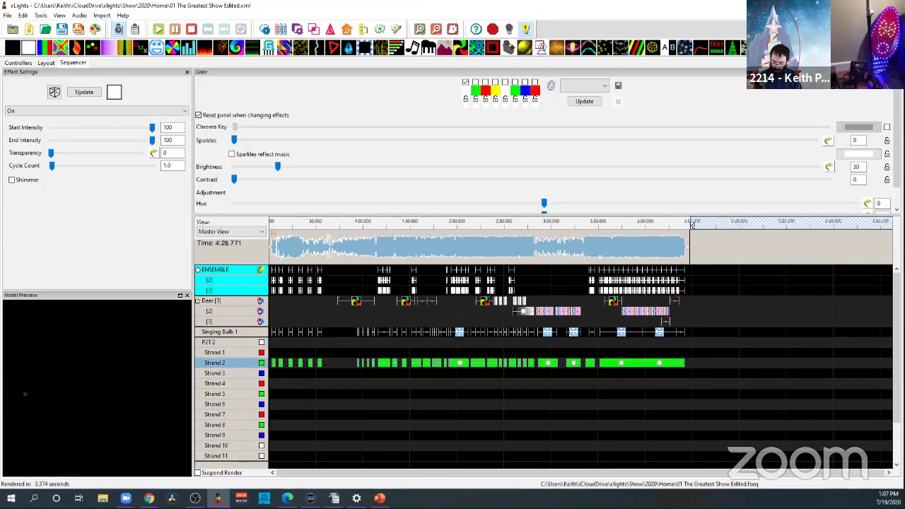
pyautogui.press('Delete')
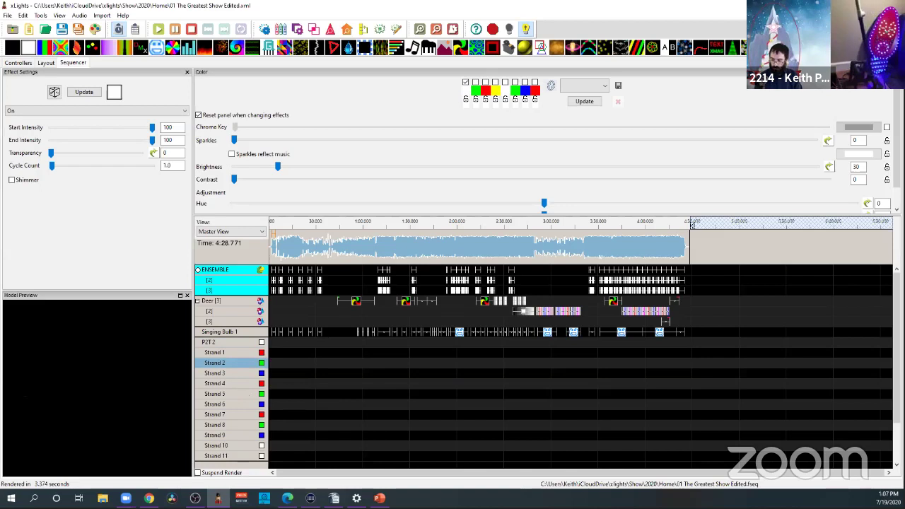
pyautogui.click(190, 29)
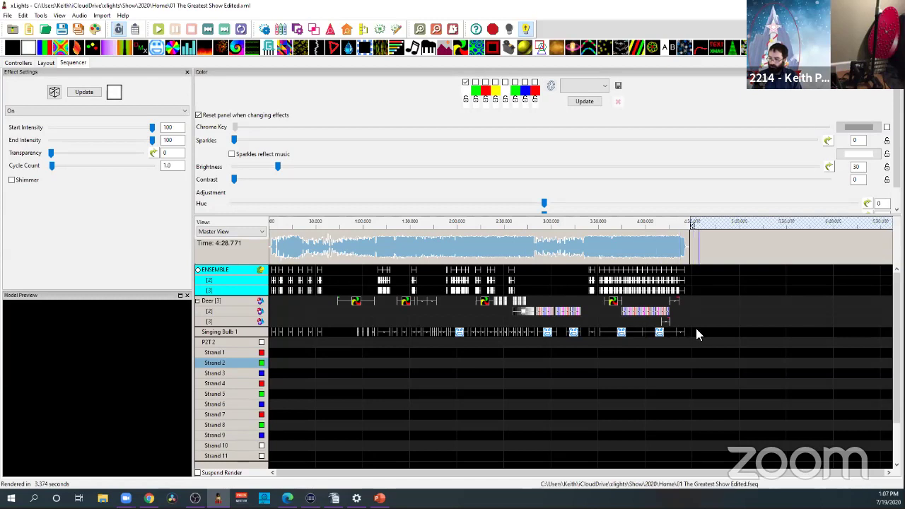
# - Collapse the ENSEMBLE timing track to a single layer and activate its timing marks across the effects grid
pyautogui.click(199, 275)
pyautogui.click(198, 272)
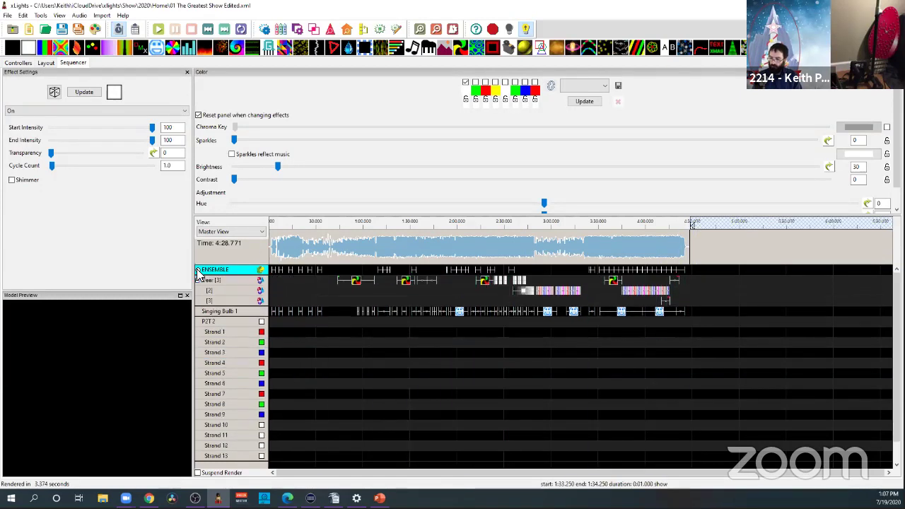
pyautogui.click(199, 276)
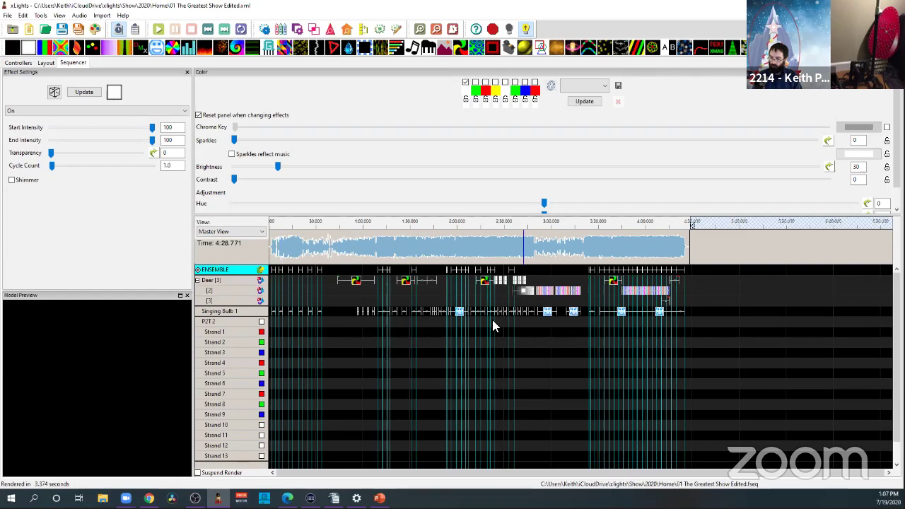
# - Copy all the Faces effects from the Singing Bulb 1 row and paste them onto P2T 2's Strand 2 at their original times
pyautogui.click(322, 311)
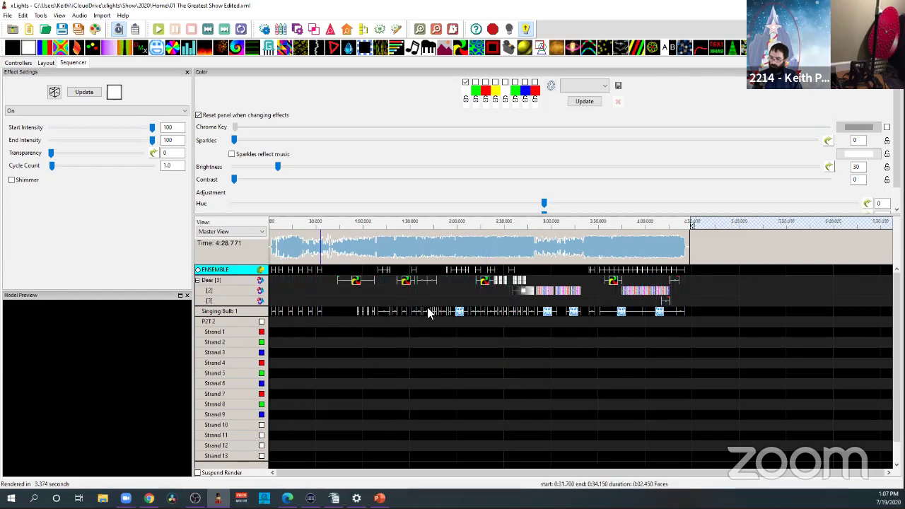
pyautogui.moveTo(702, 308); pyautogui.dragTo(277, 332)
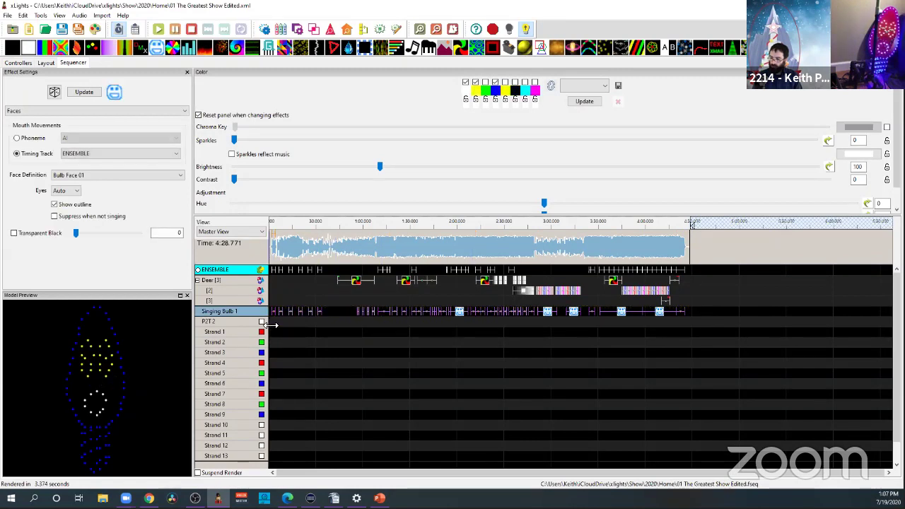
pyautogui.click(311, 332)
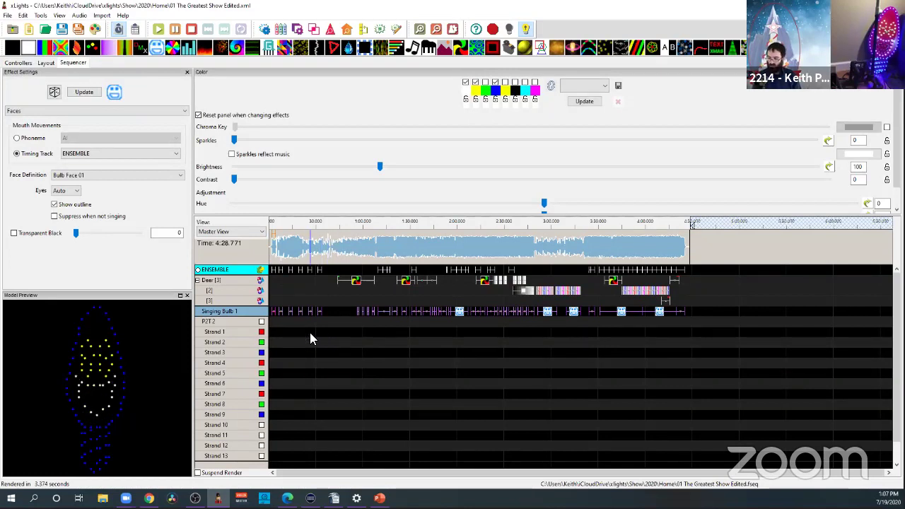
pyautogui.click(198, 271)
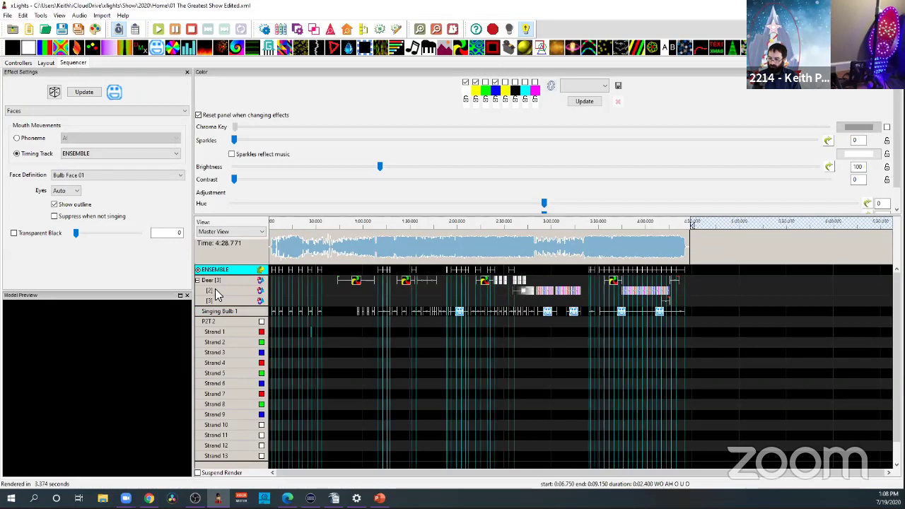
pyautogui.click(272, 333)
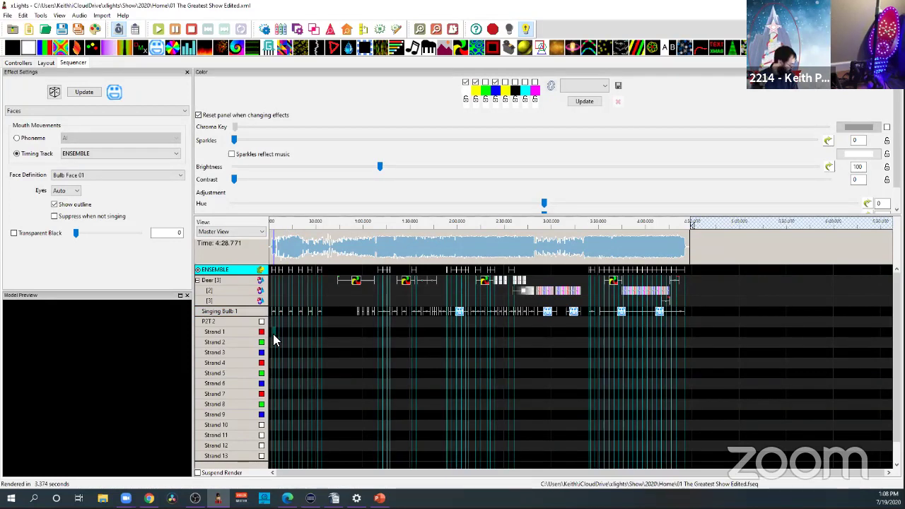
pyautogui.click(274, 343)
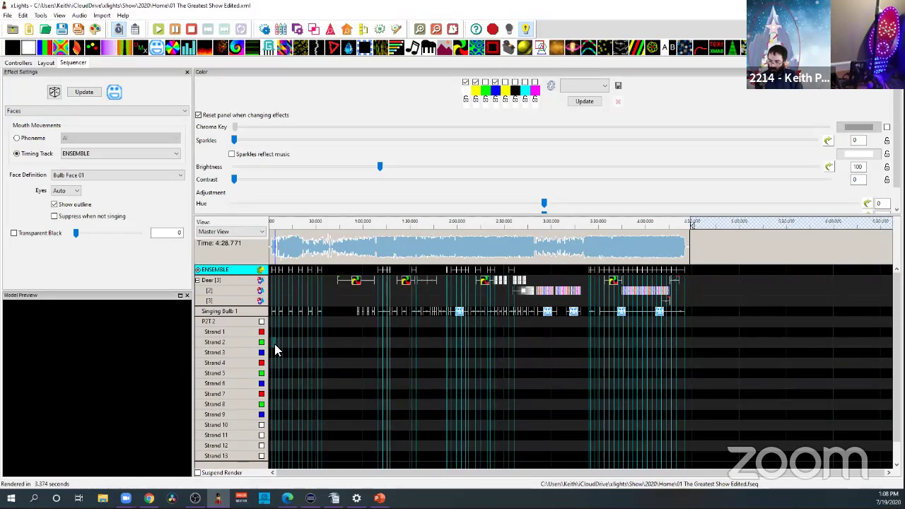
pyautogui.hotkey('ctrl', 'v')
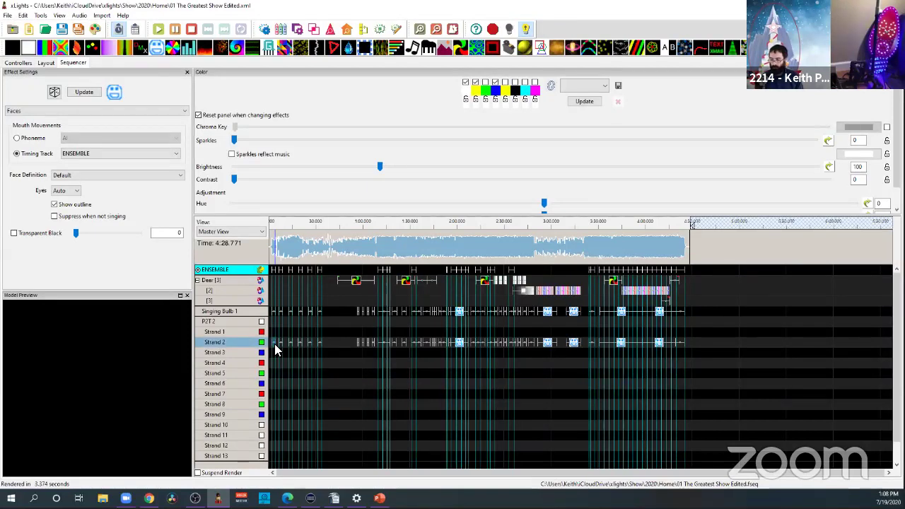
# - Bulk-change all the pasted Faces effects on Strand 2 to the On effect
pyautogui.click(471, 316)
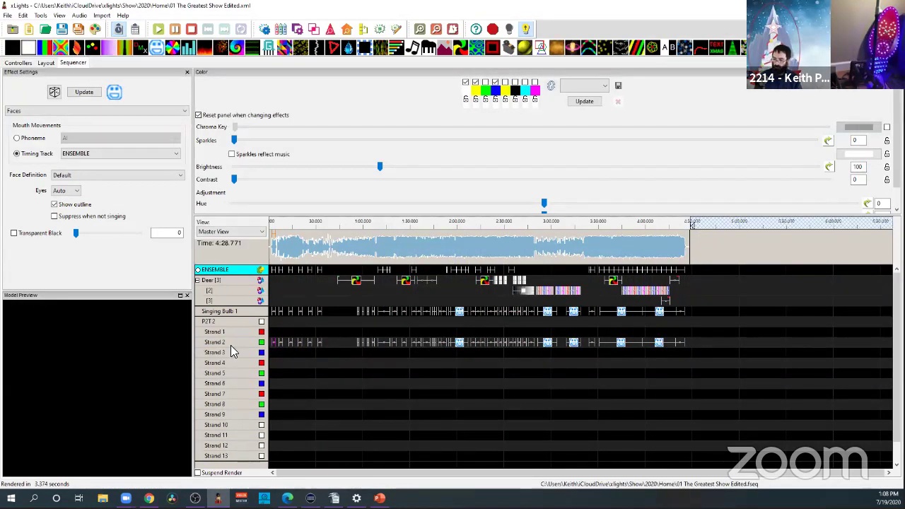
pyautogui.click(460, 347)
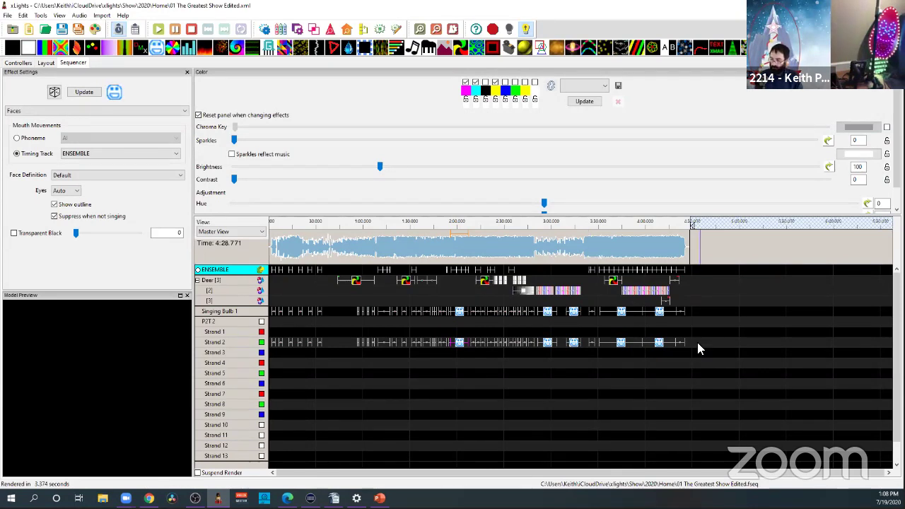
pyautogui.click(246, 345)
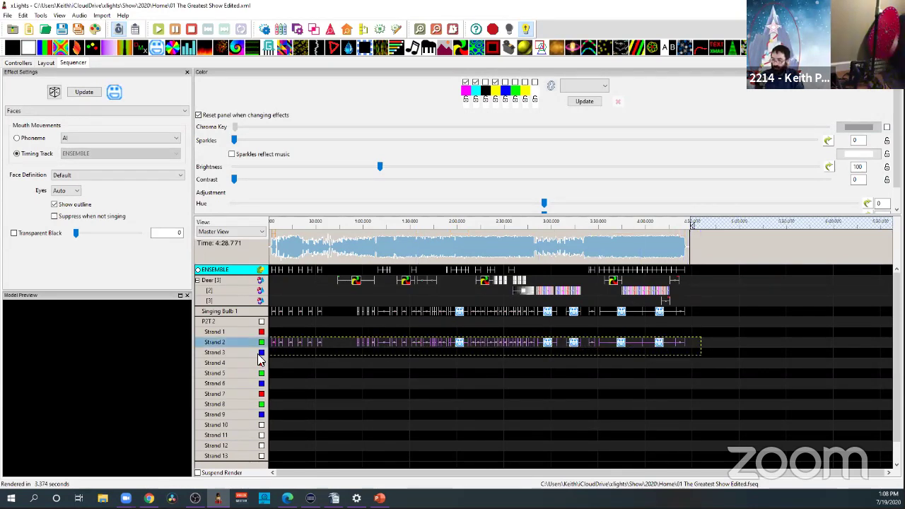
pyautogui.click(100, 111)
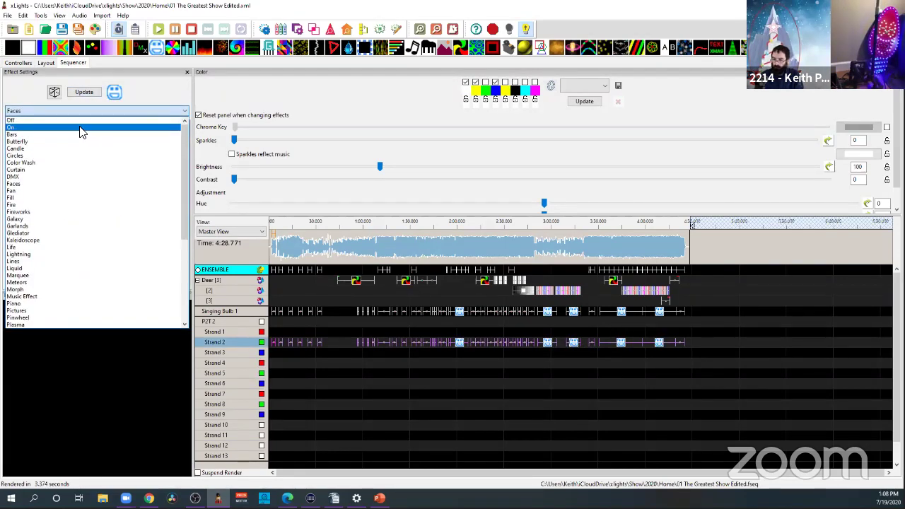
pyautogui.click(79, 128)
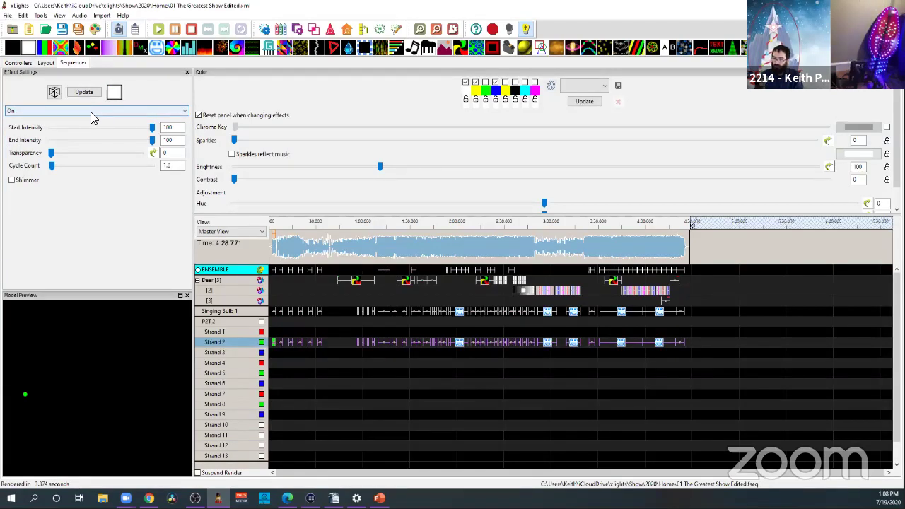
pyautogui.click(92, 114)
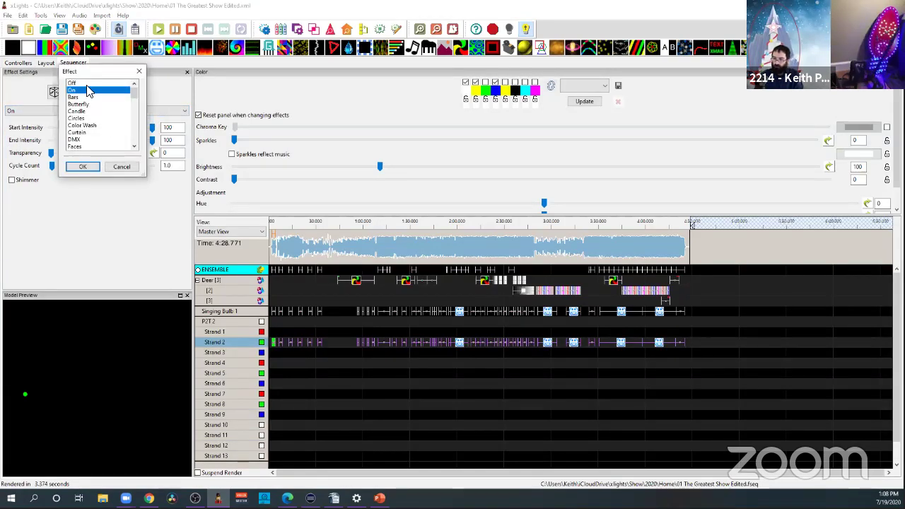
pyautogui.click(88, 166)
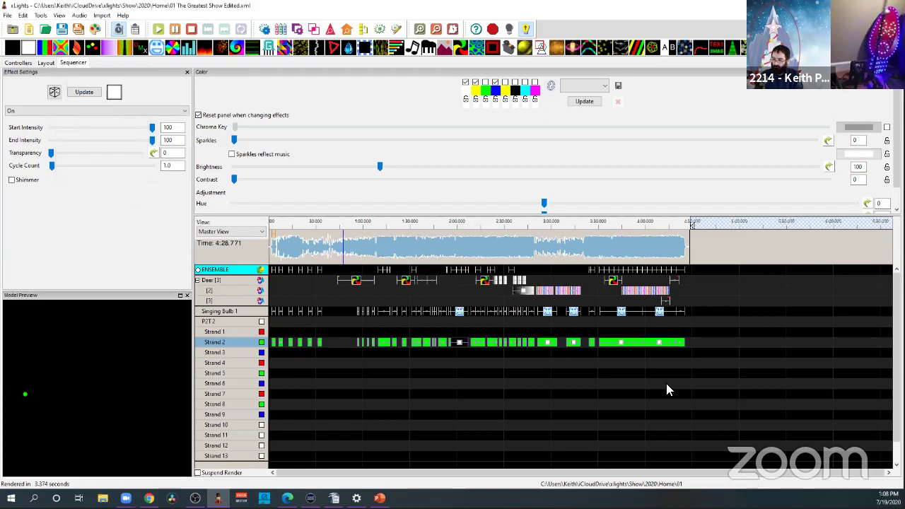
# - Change the colour of Strand 2's black On effect from 1:56.250 to 2:07.300 to green
pyautogui.click(458, 343)
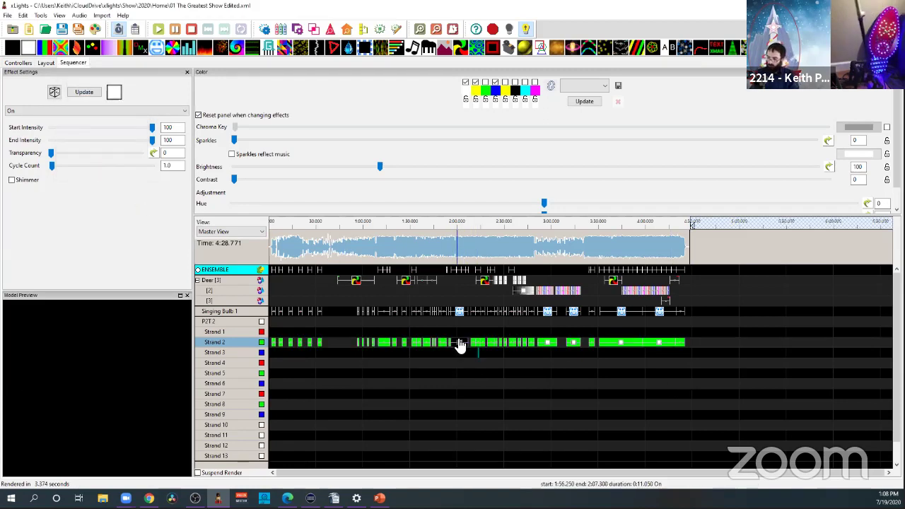
pyautogui.click(461, 350)
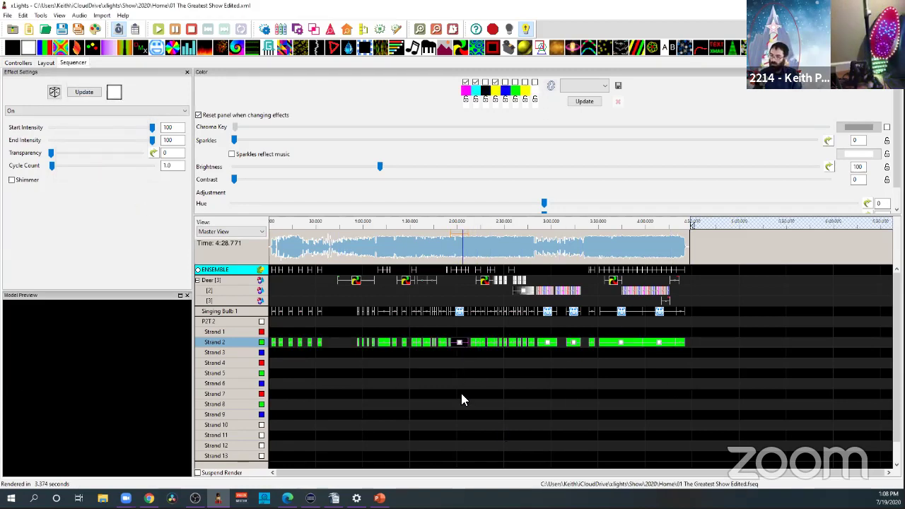
pyautogui.click(273, 383)
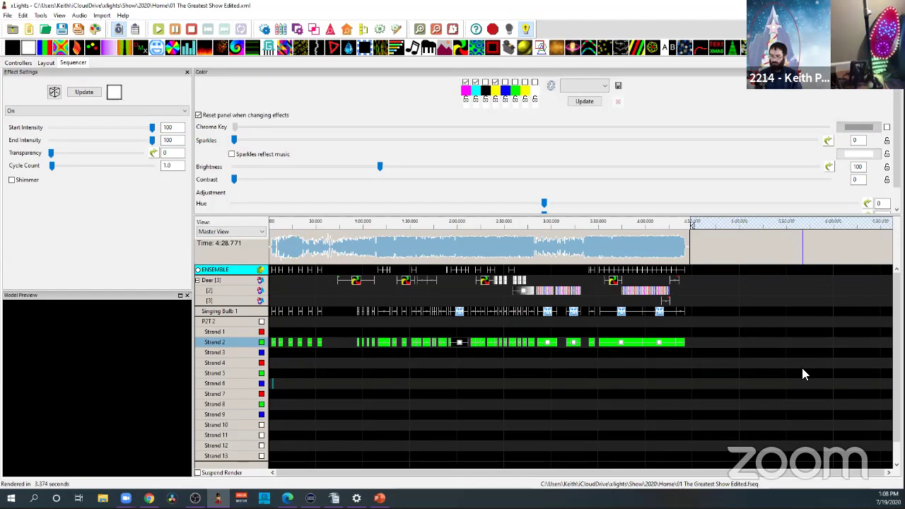
pyautogui.click(464, 347)
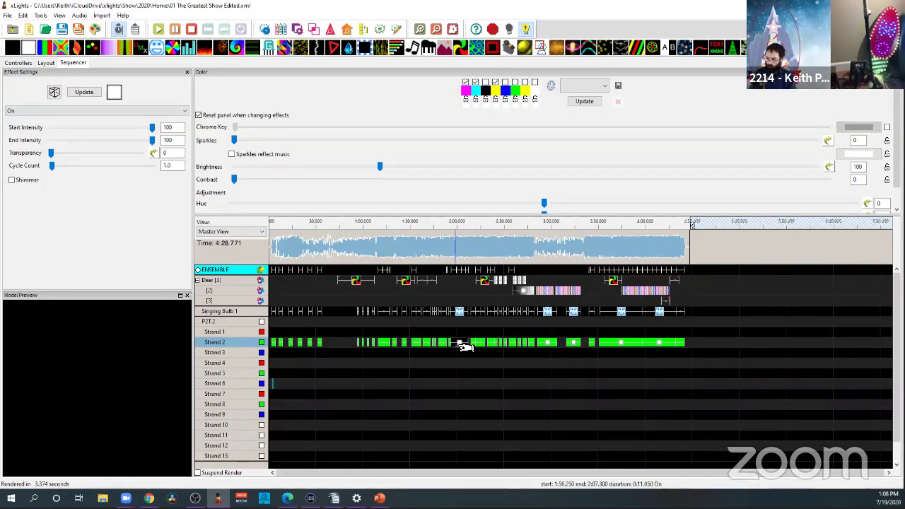
pyautogui.click(463, 346)
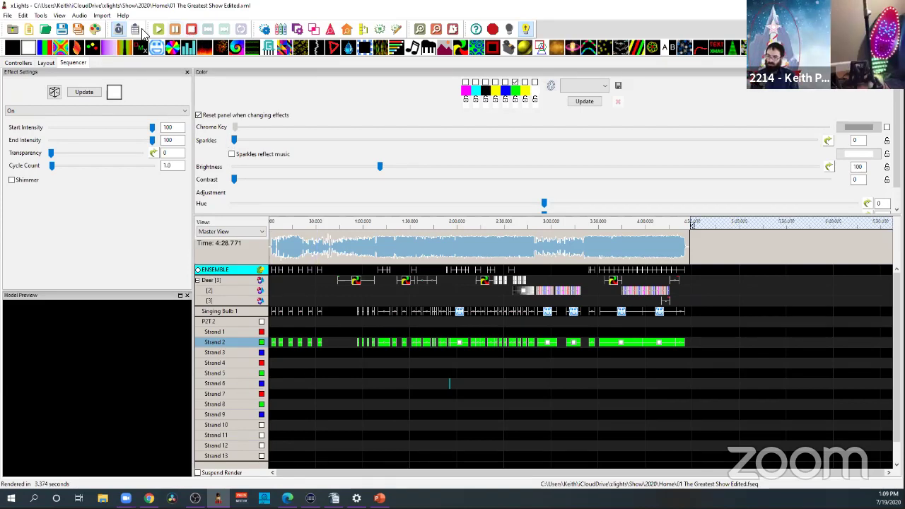
# - Render all effects and play back the sequence to check Strand 2 against the vocals
pyautogui.click(96, 30)
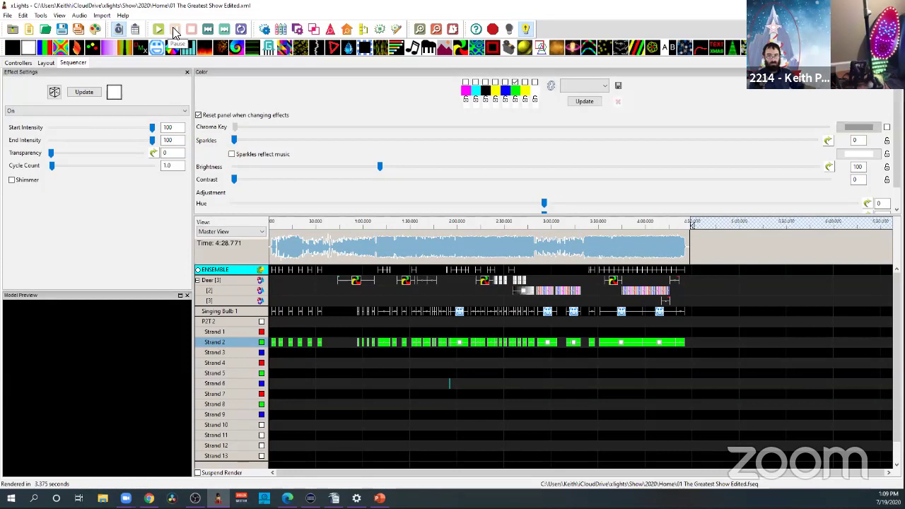
pyautogui.click(158, 30)
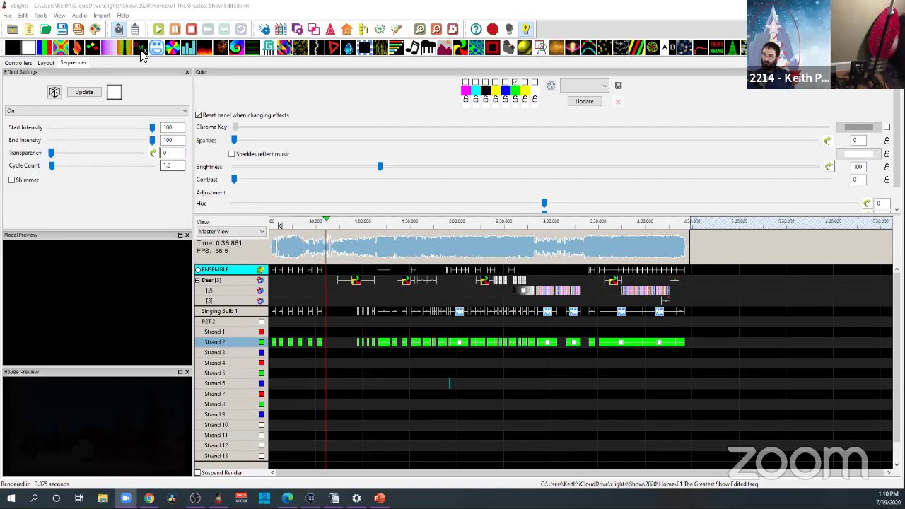
pyautogui.click(192, 30)
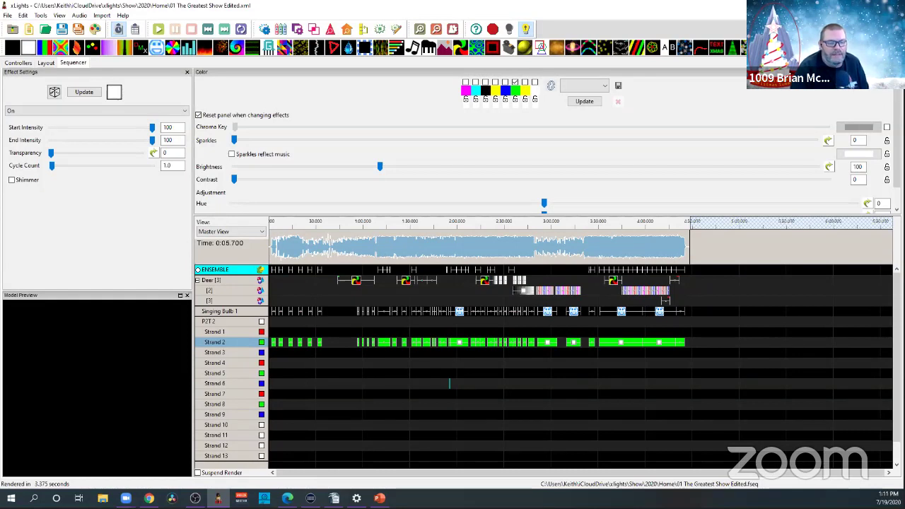
pyautogui.click(159, 31)
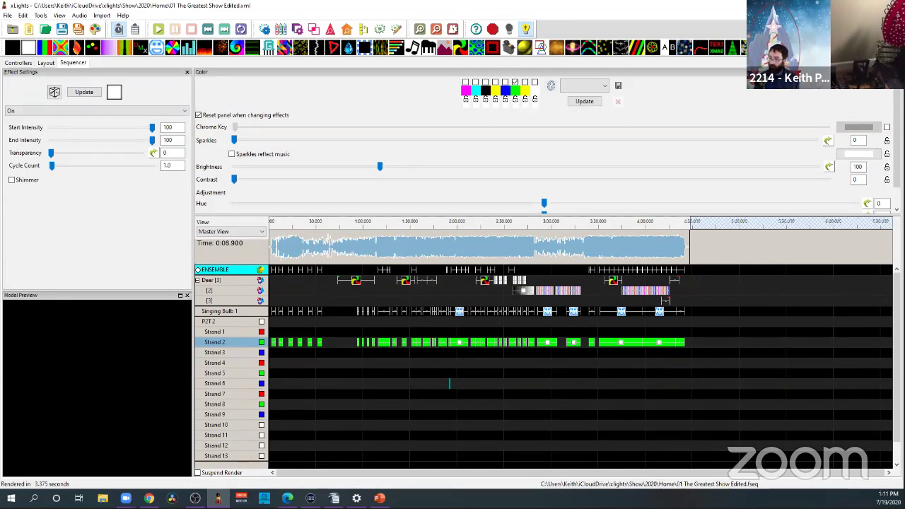
# - Select all the On effects on Strand 2 and bulk-set their brightness to 40
pyautogui.click(686, 350)
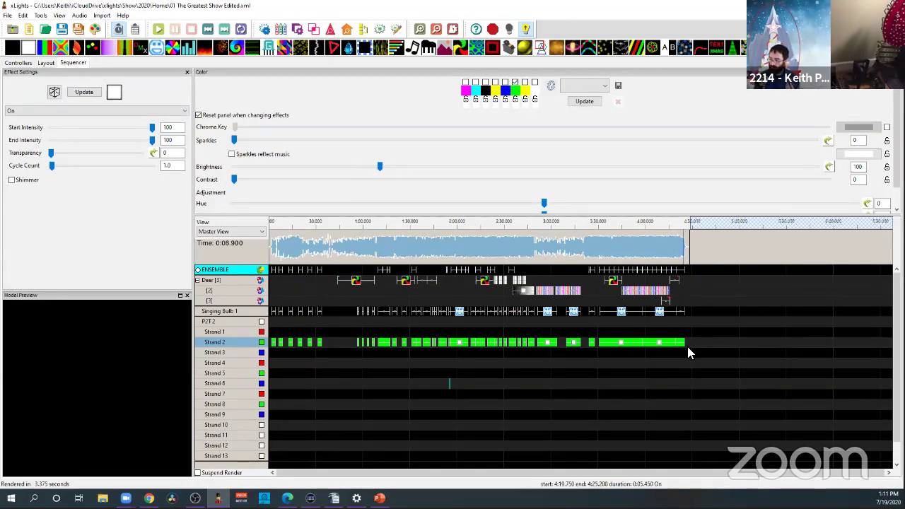
pyautogui.click(249, 347)
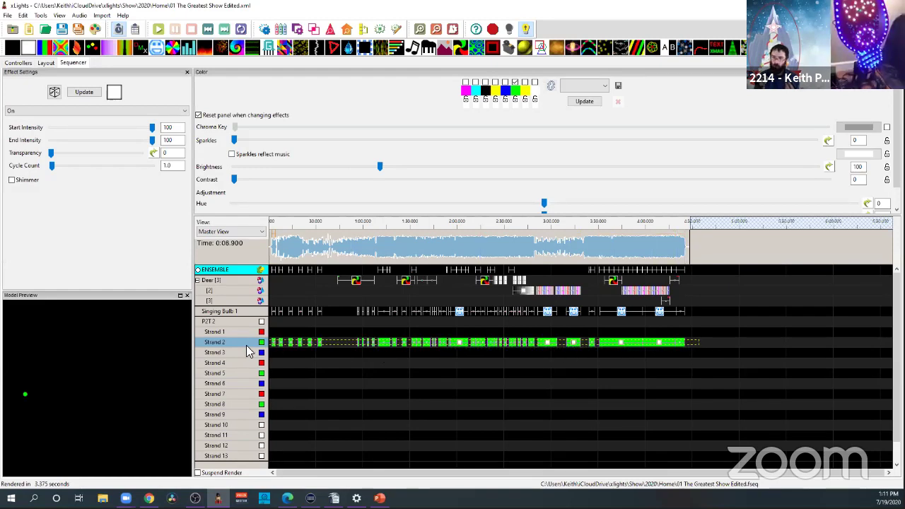
pyautogui.click(159, 28)
pyautogui.click(191, 28)
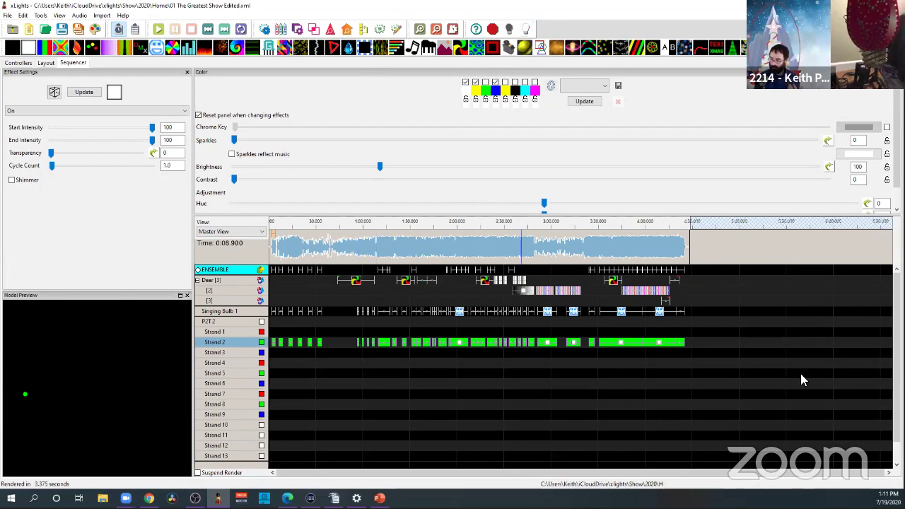
pyautogui.click(700, 337)
pyautogui.press('space')
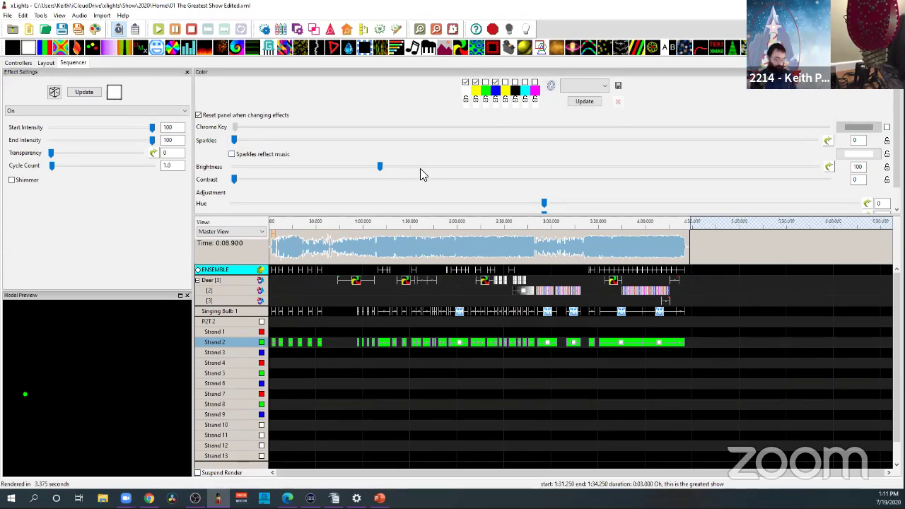
pyautogui.doubleClick(382, 171)
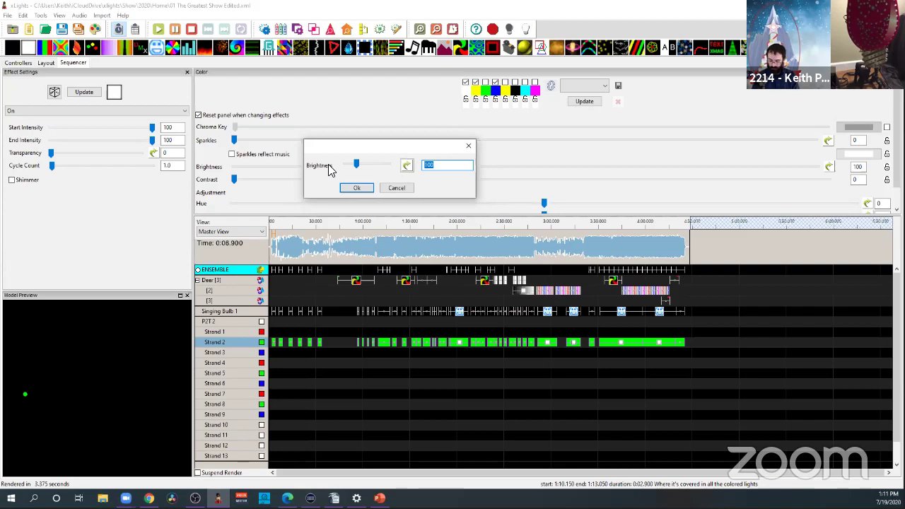
pyautogui.write('40')
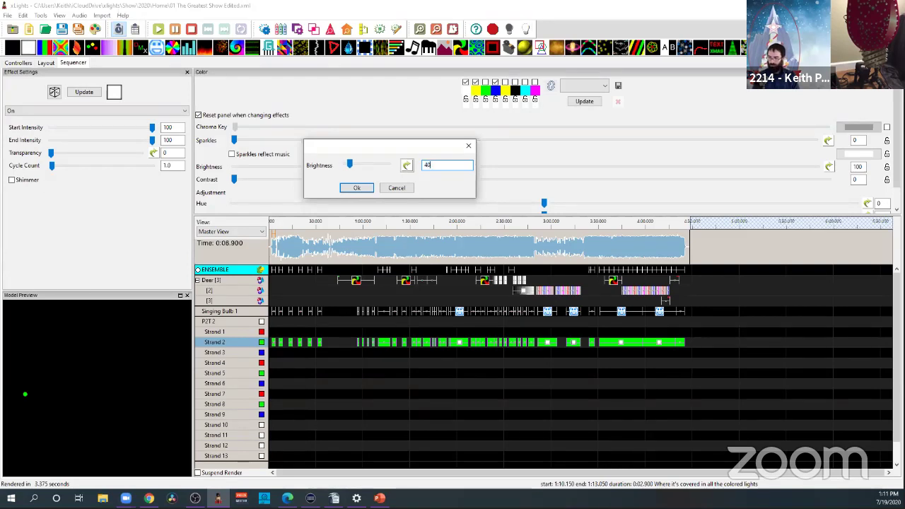
pyautogui.click(357, 188)
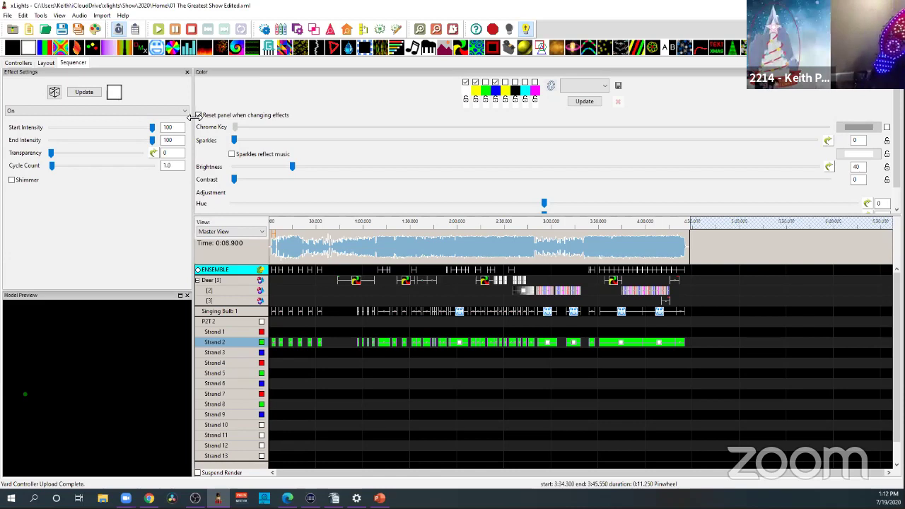
# - Play back the opening seconds of the song to check the dimmed Strand 2 effects
pyautogui.click(191, 30)
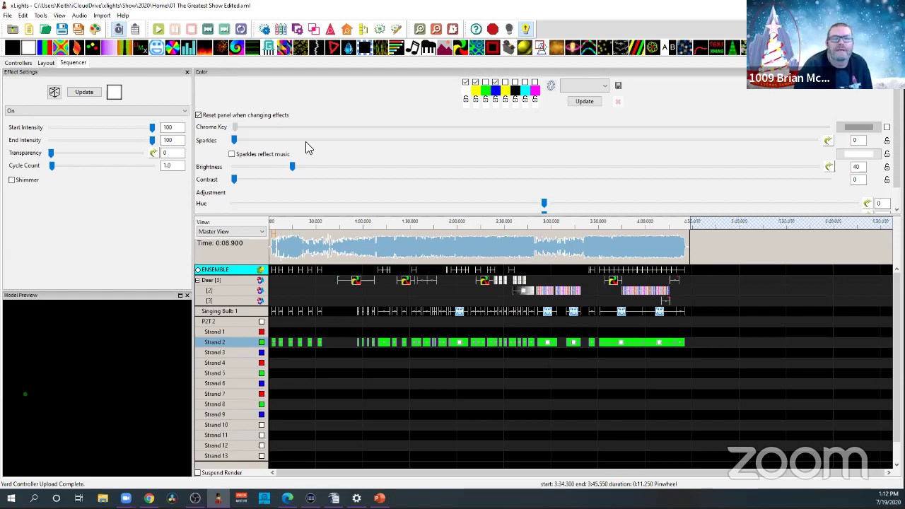
pyautogui.click(288, 234)
pyautogui.press('space')
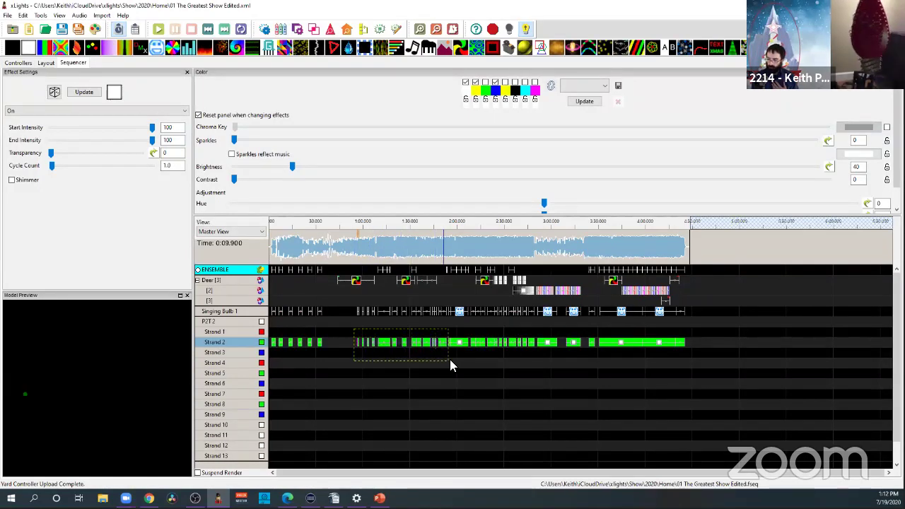
# - Bulk-set the brightness to 50 for Strand 2's On effects between about 0:54 and 1:54
pyautogui.press('space')
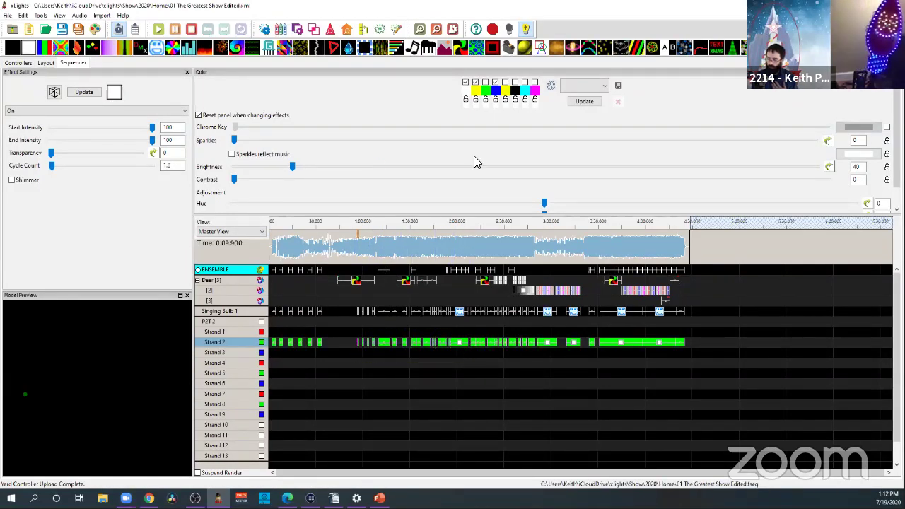
pyautogui.rightClick(292, 167)
pyautogui.click(308, 171)
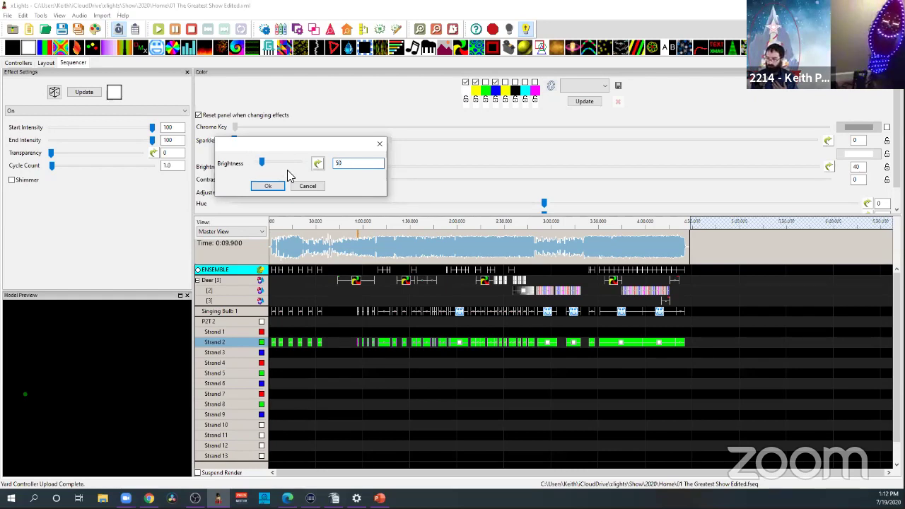
pyautogui.write('50')
pyautogui.click(271, 186)
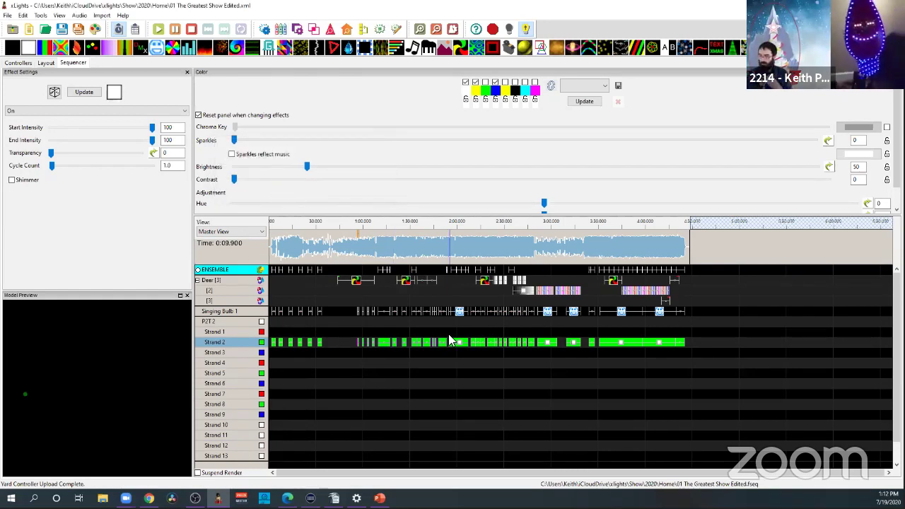
# - Render all effects again and play back the sequence from about 0:10, skipping ahead to check the brightness
pyautogui.click(191, 30)
pyautogui.click(95, 30)
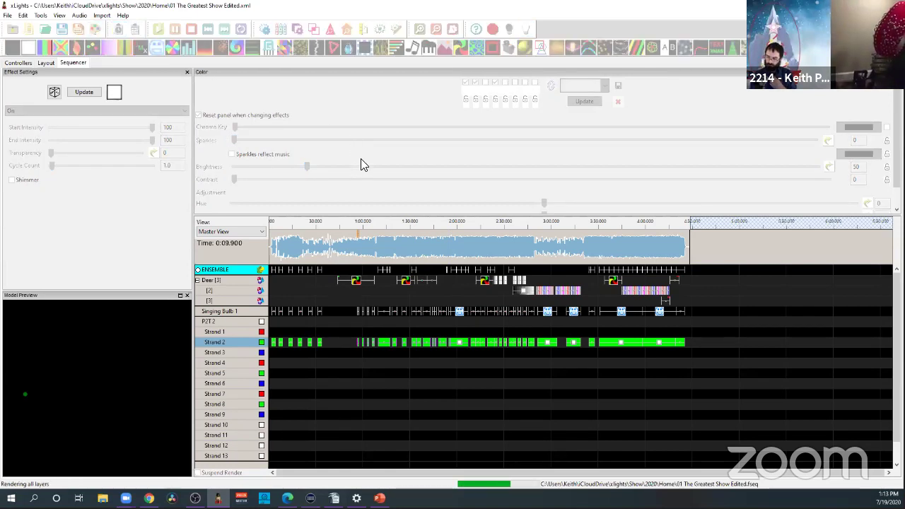
pyautogui.click(282, 225)
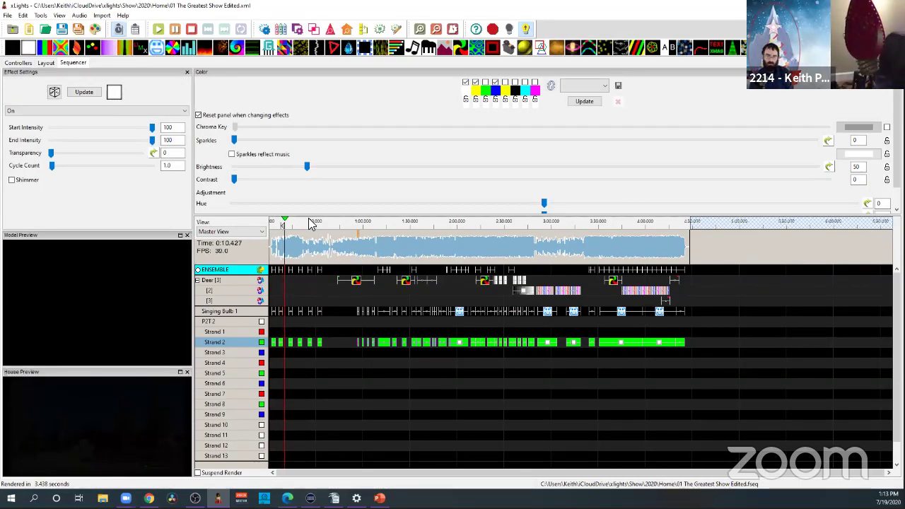
pyautogui.click(309, 221)
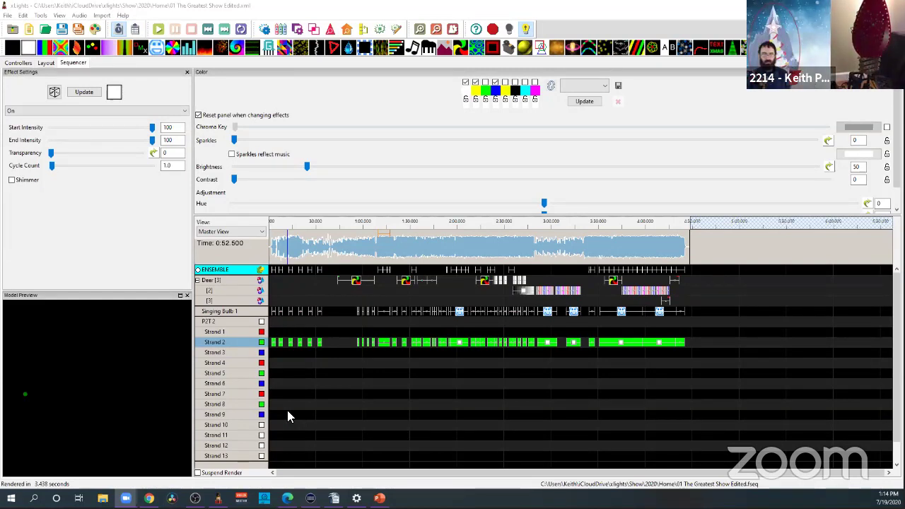
pyautogui.click(261, 331)
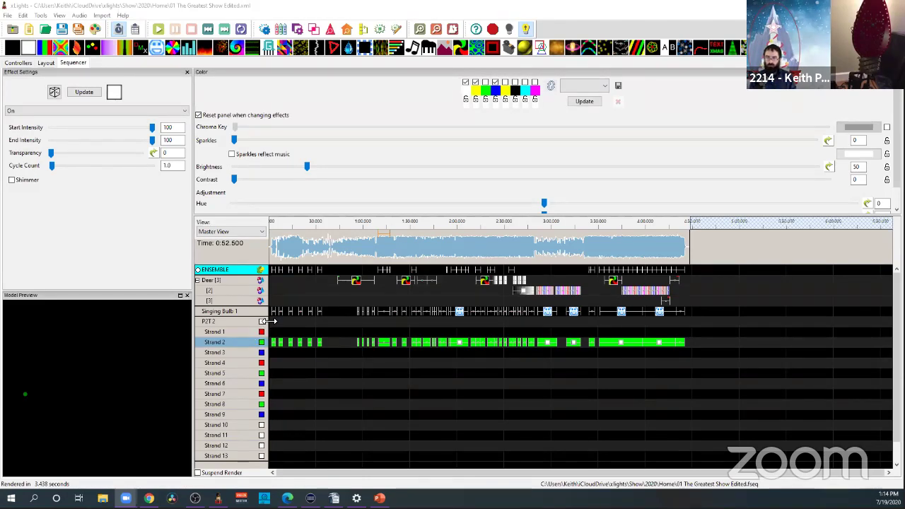